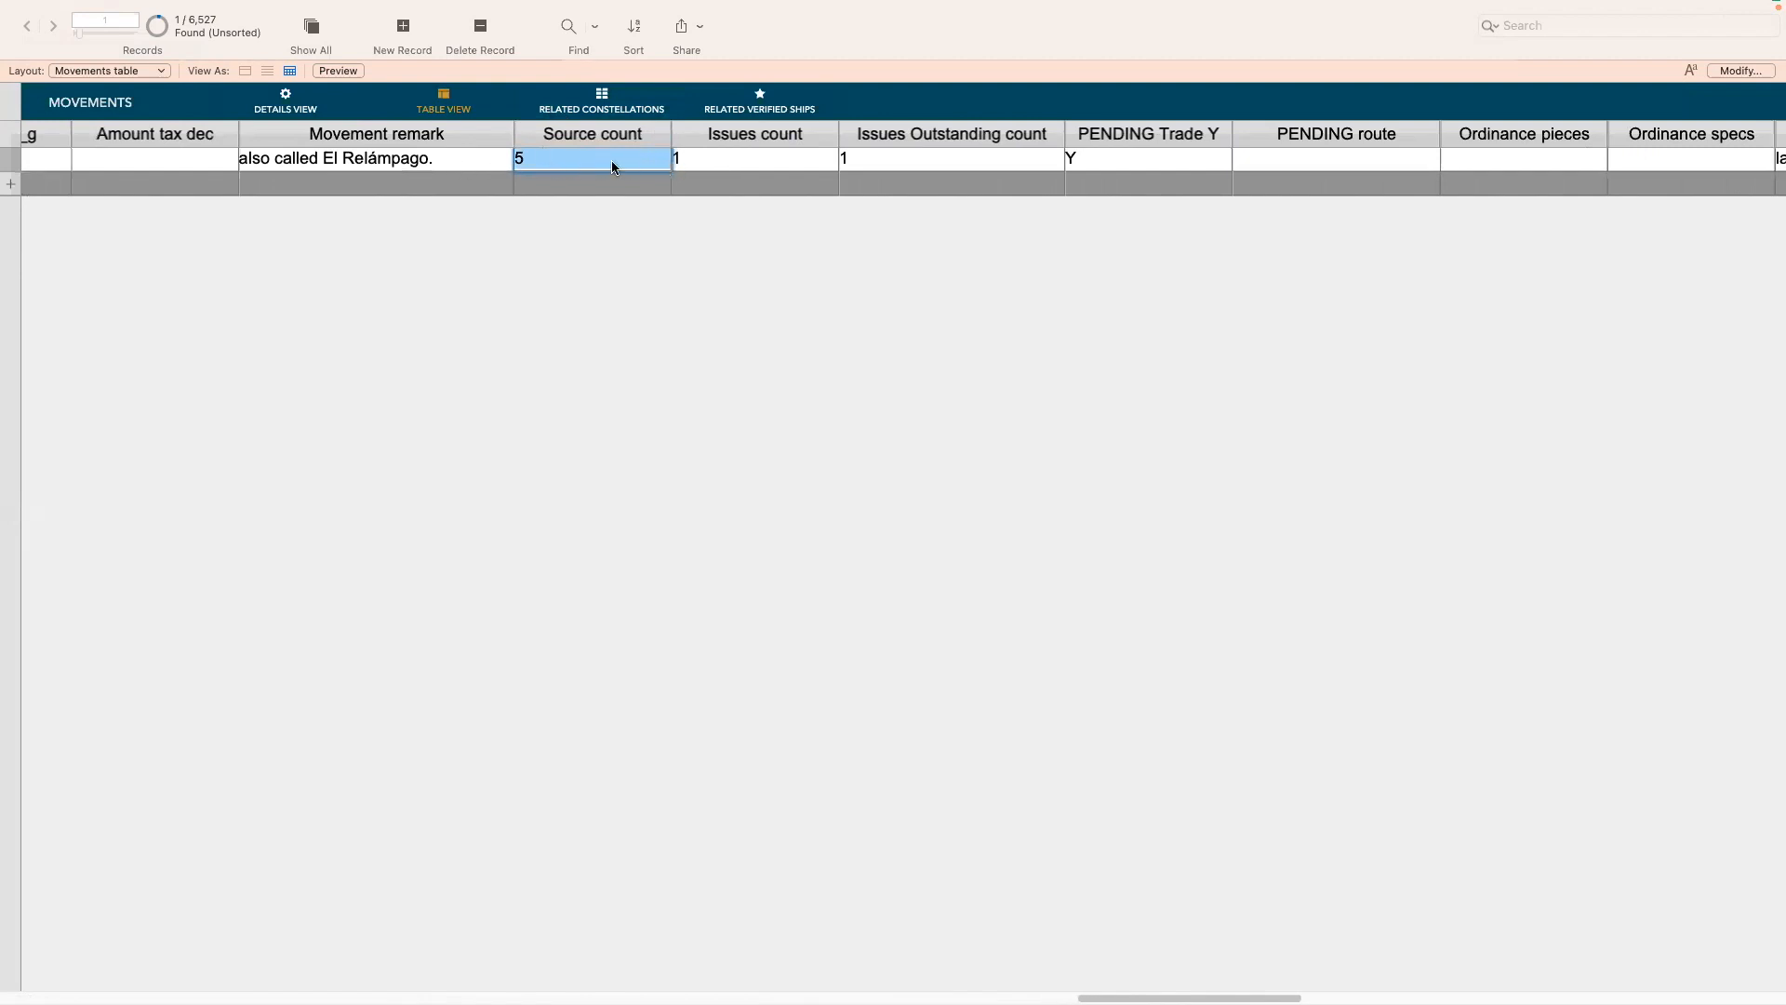
Examine the Issues count and Issues Outstanding count fields of the movement record.
{"action": "left_click", "coordinate": [753, 157]}
{"action": "double_click", "coordinate": [755, 157]}
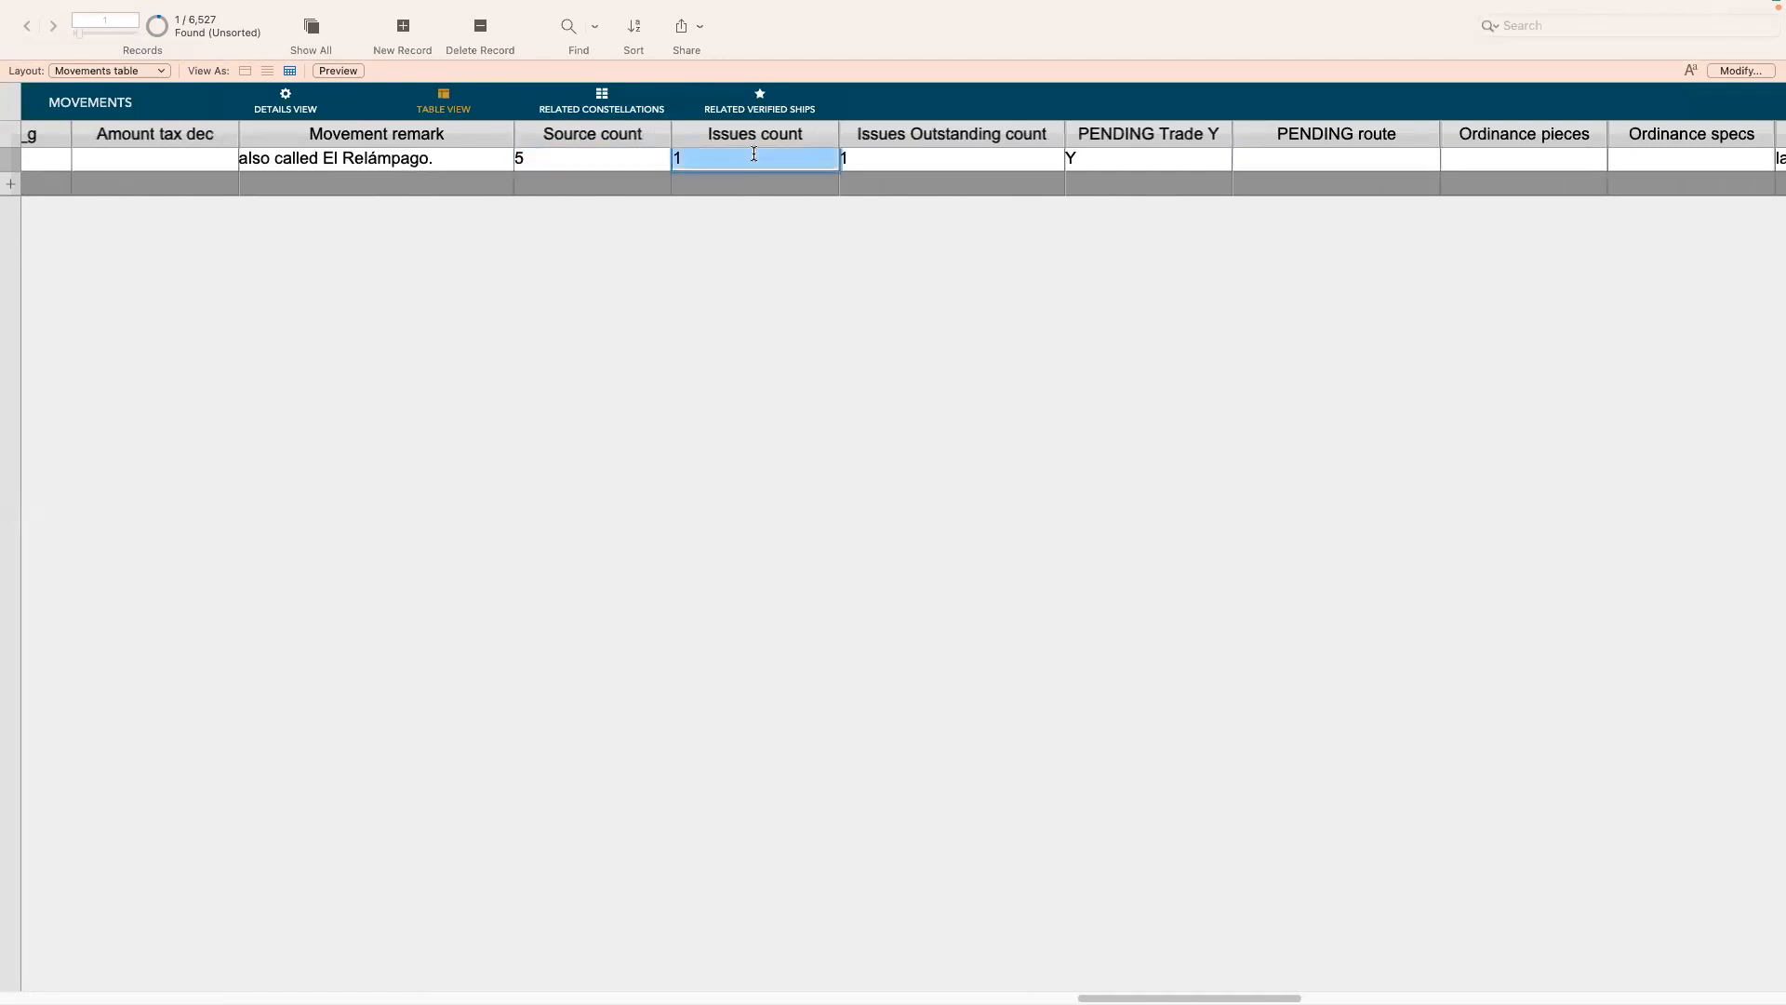
{"action": "scroll", "coordinate": [755, 162], "scroll_direction": "right", "scroll_amount": 2}
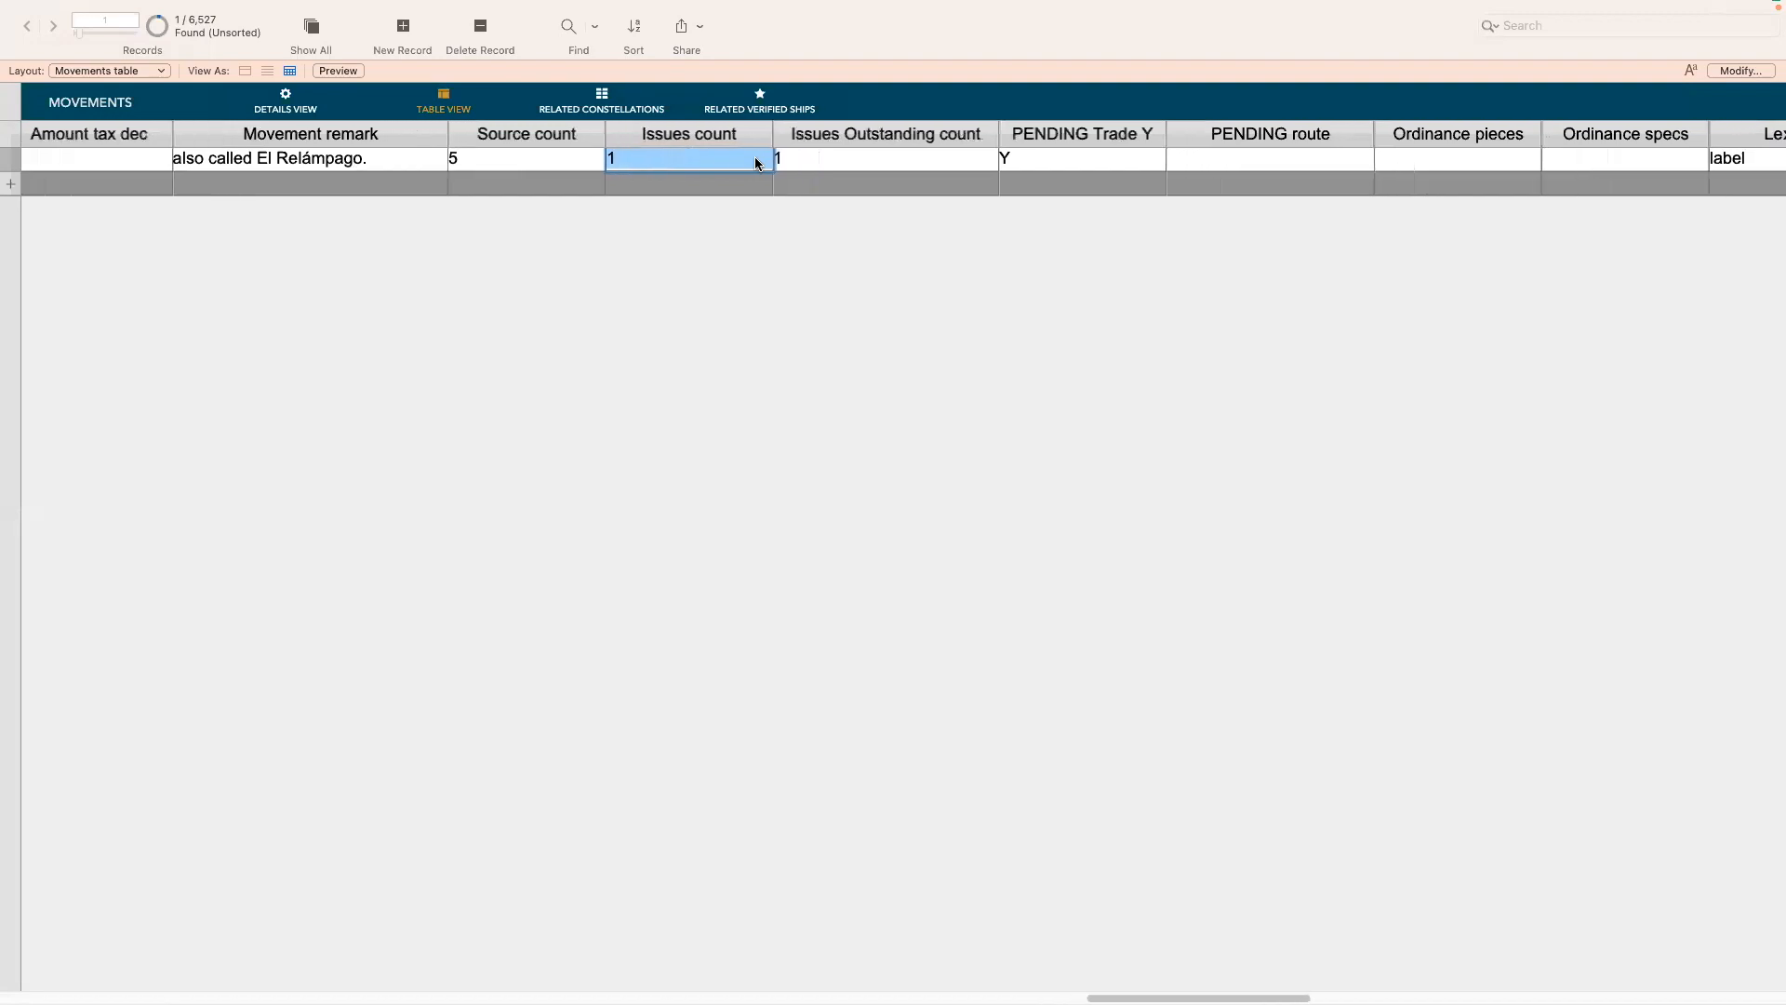
{"action": "left_click", "coordinate": [642, 159]}
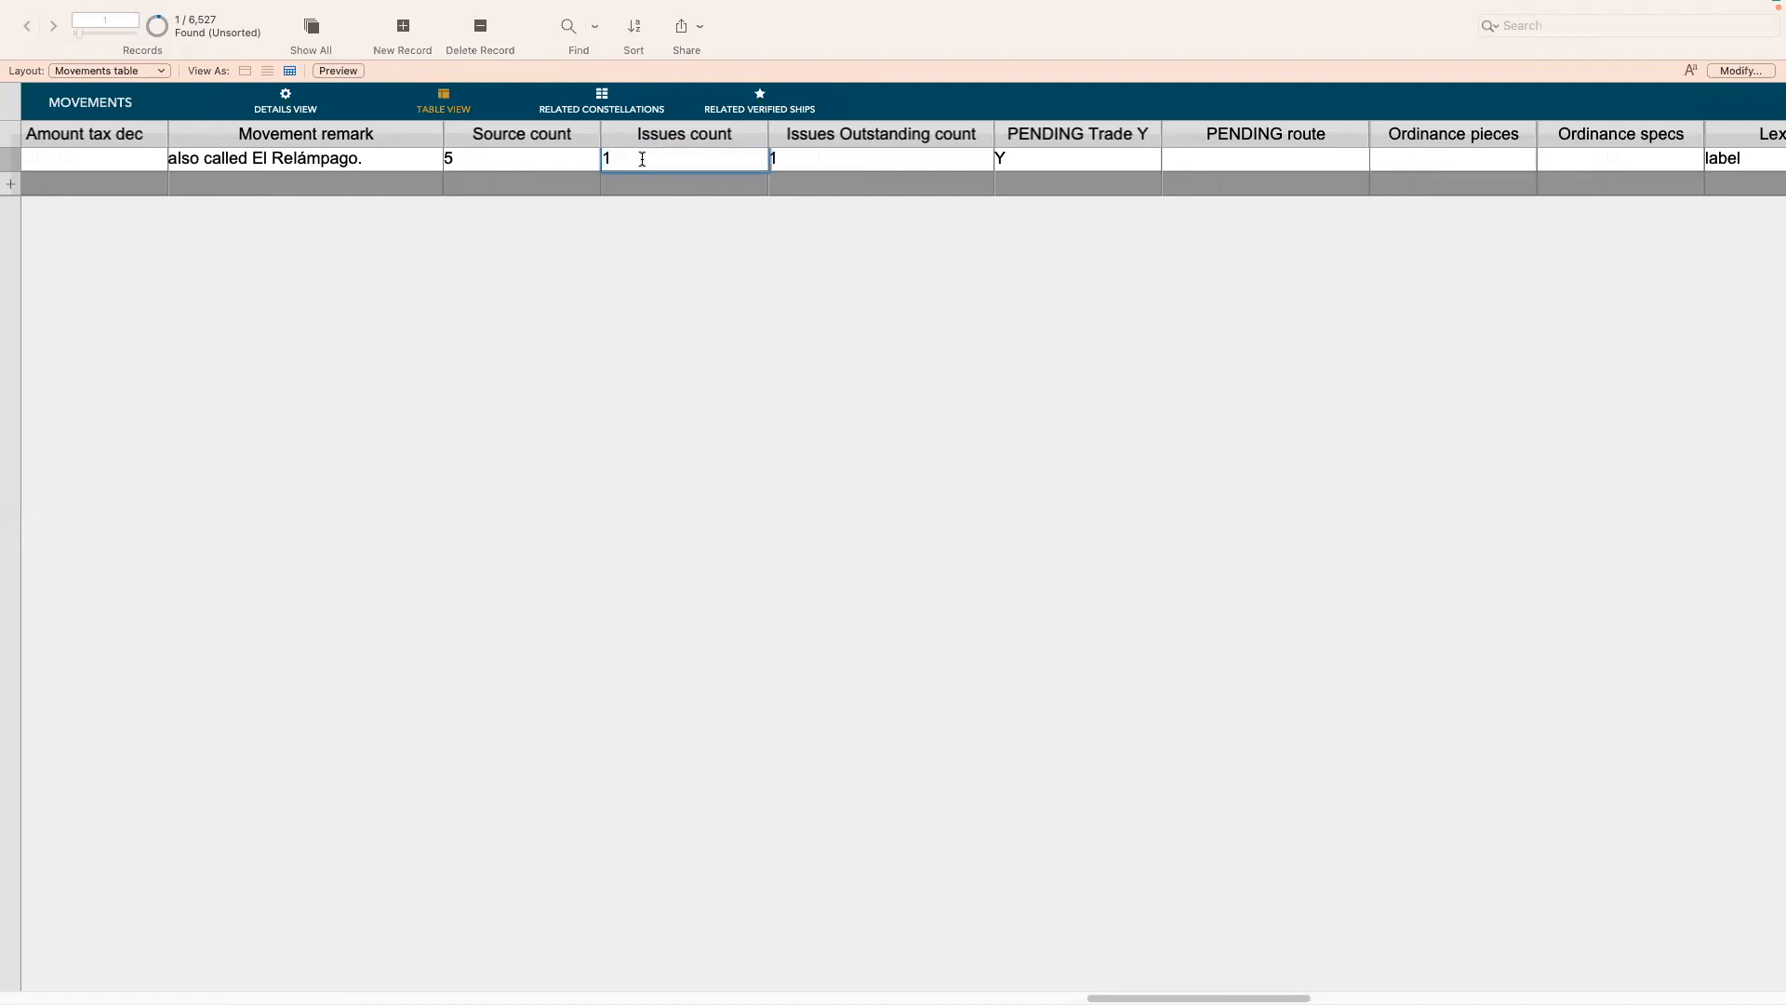
{"action": "left_click", "coordinate": [824, 157]}
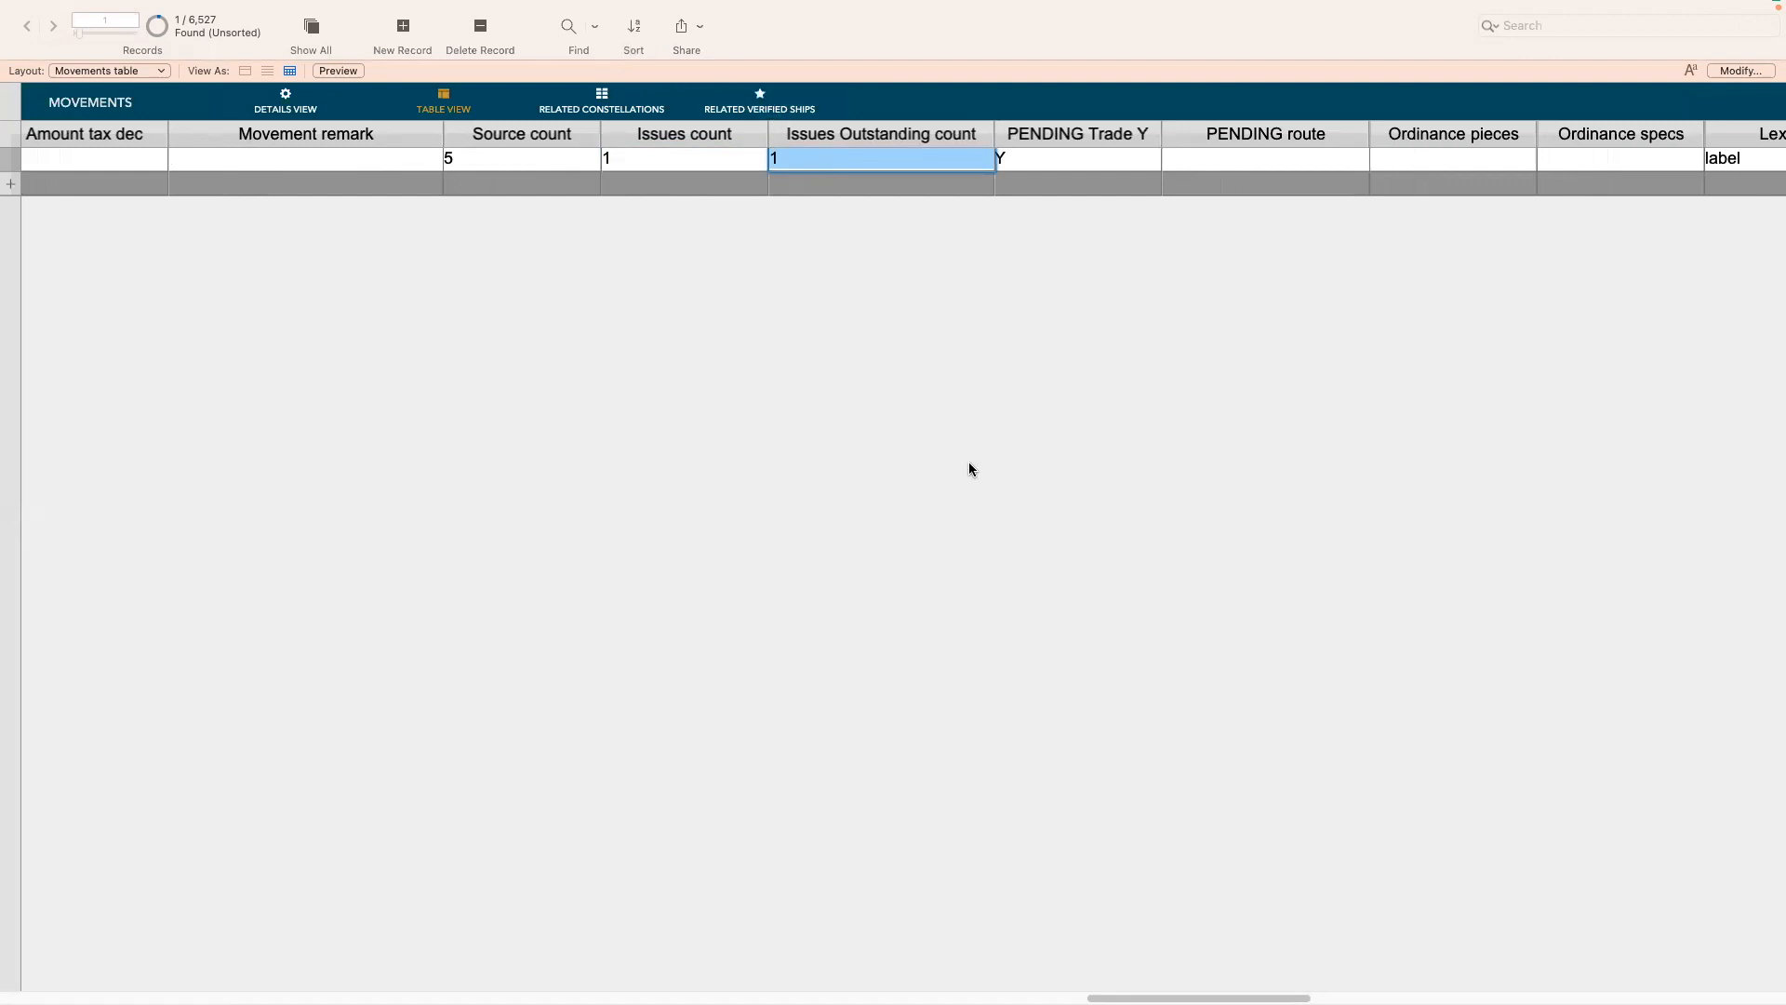
{"action": "left_click", "coordinate": [806, 168]}
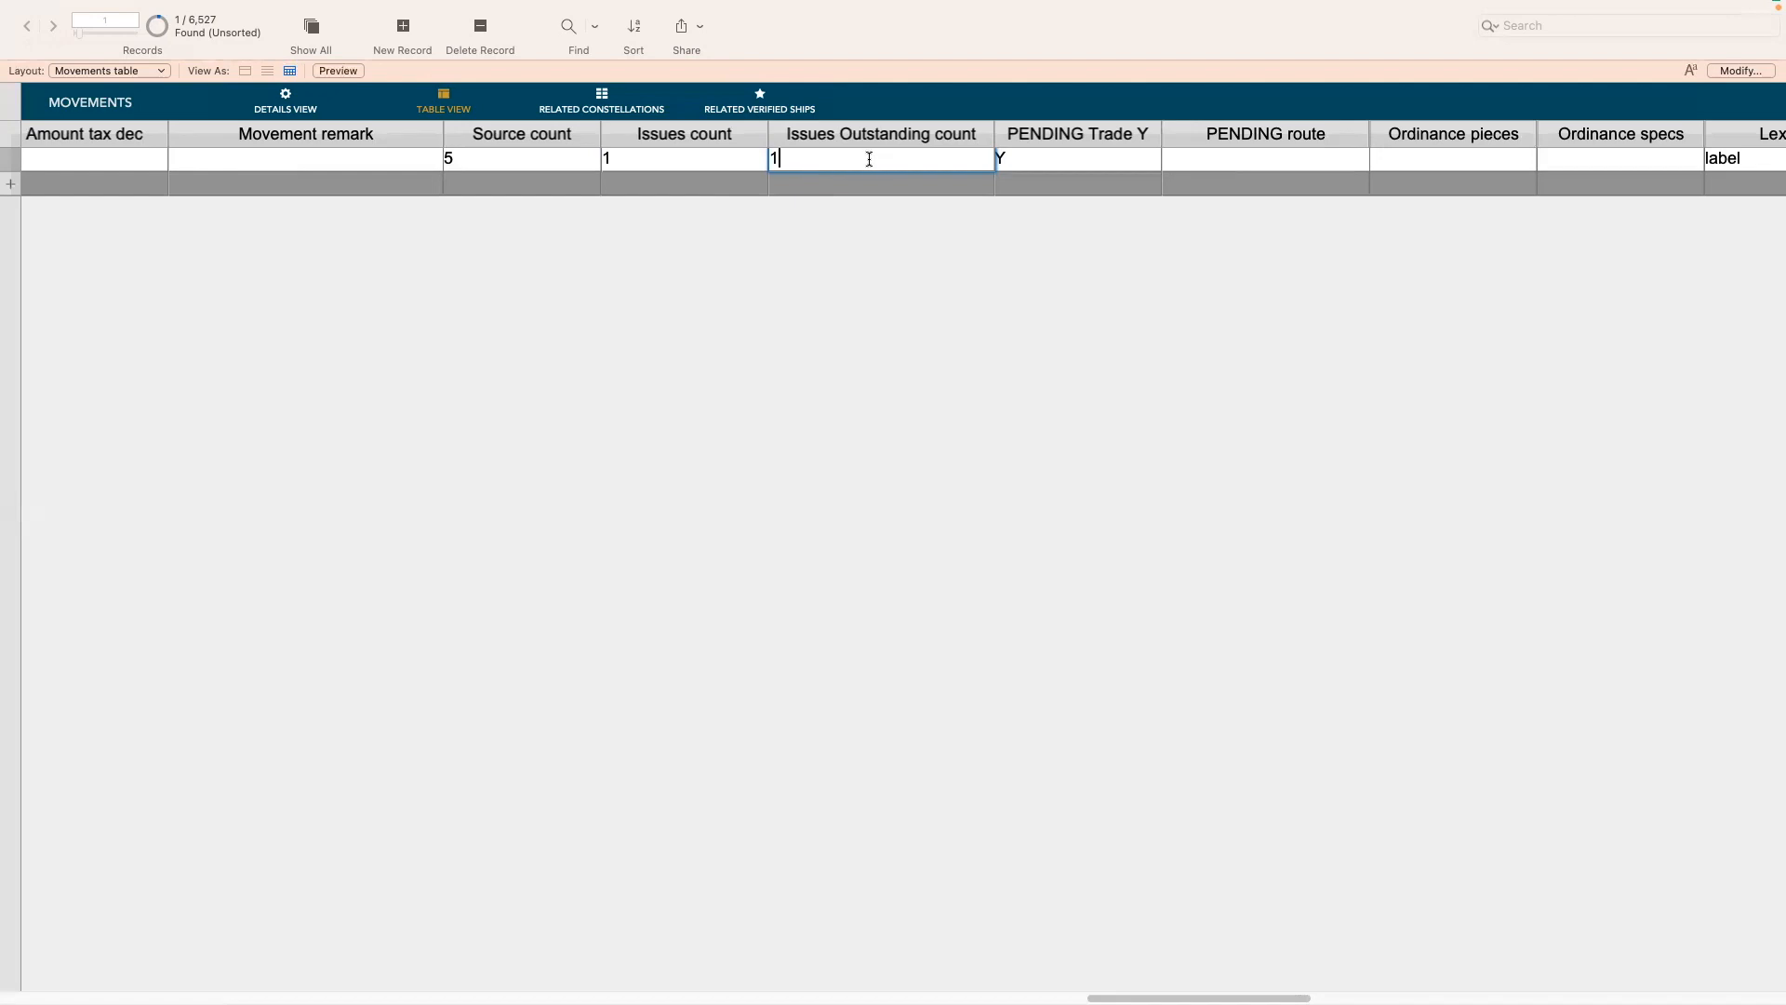
Find all movements whose Issues Outstanding count is >0.
{"action": "left_click", "coordinate": [566, 28]}
{"action": "scroll", "coordinate": [1330, 156], "scroll_direction": "right", "scroll_amount": 5}
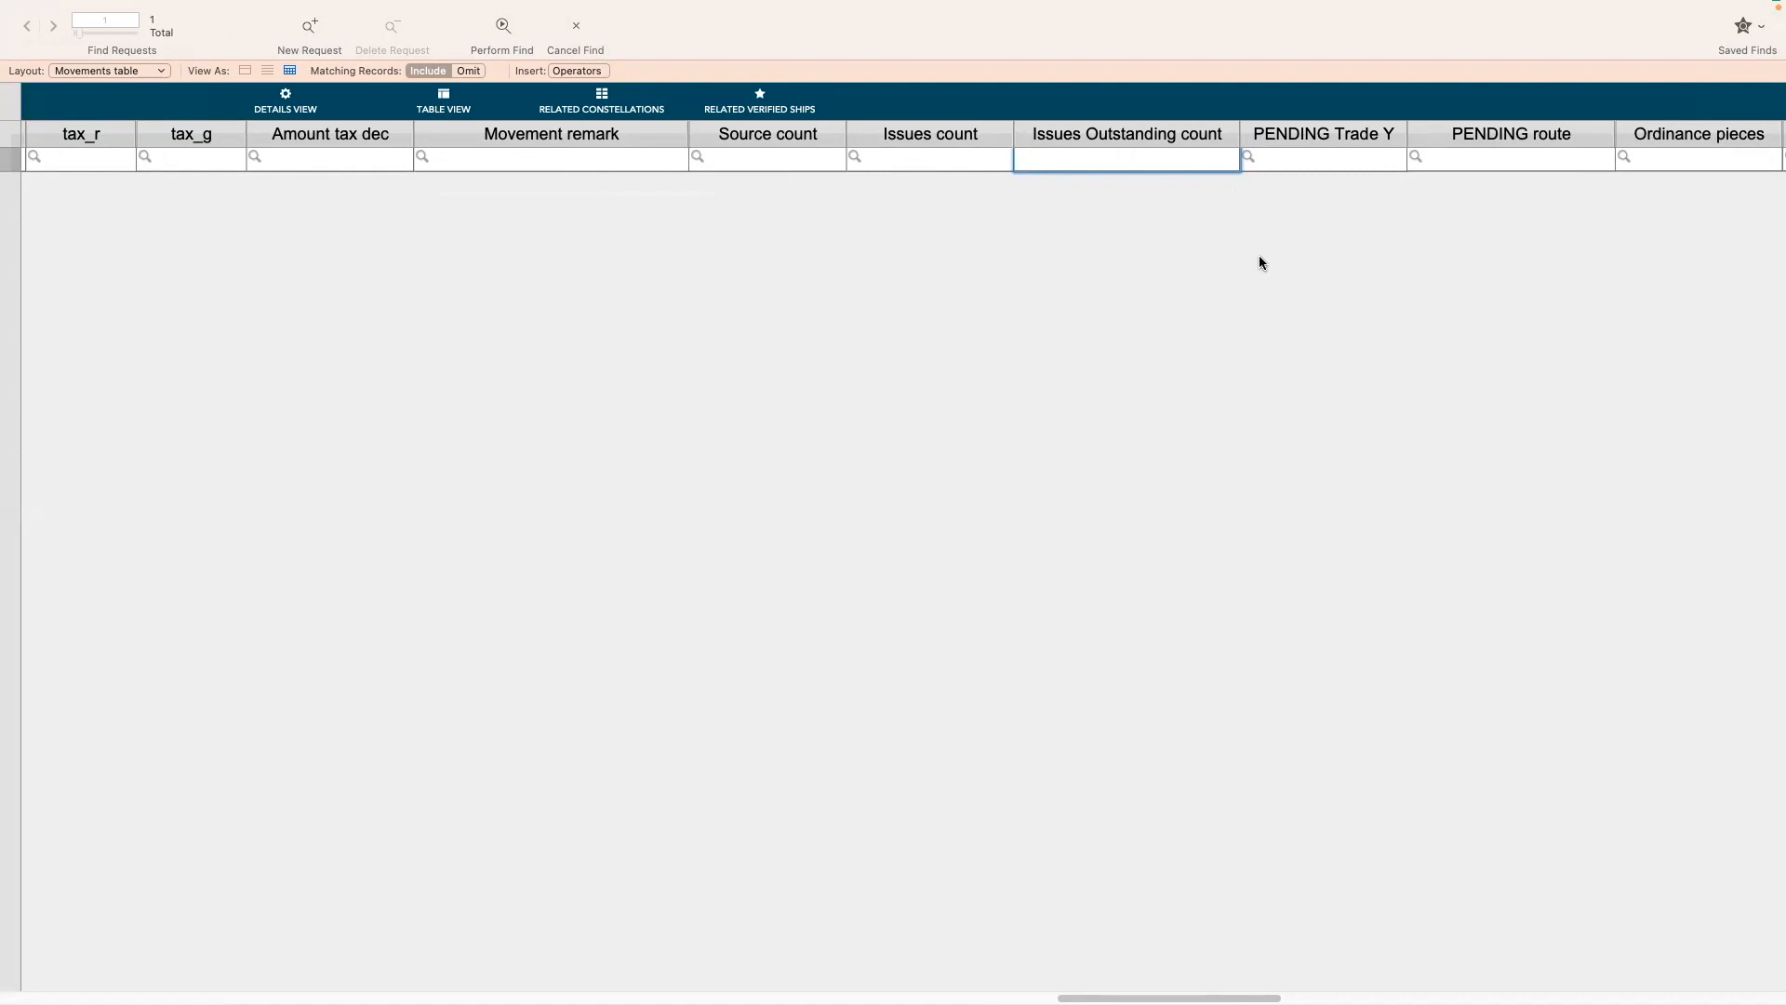
{"action": "type", "text": ">0"}
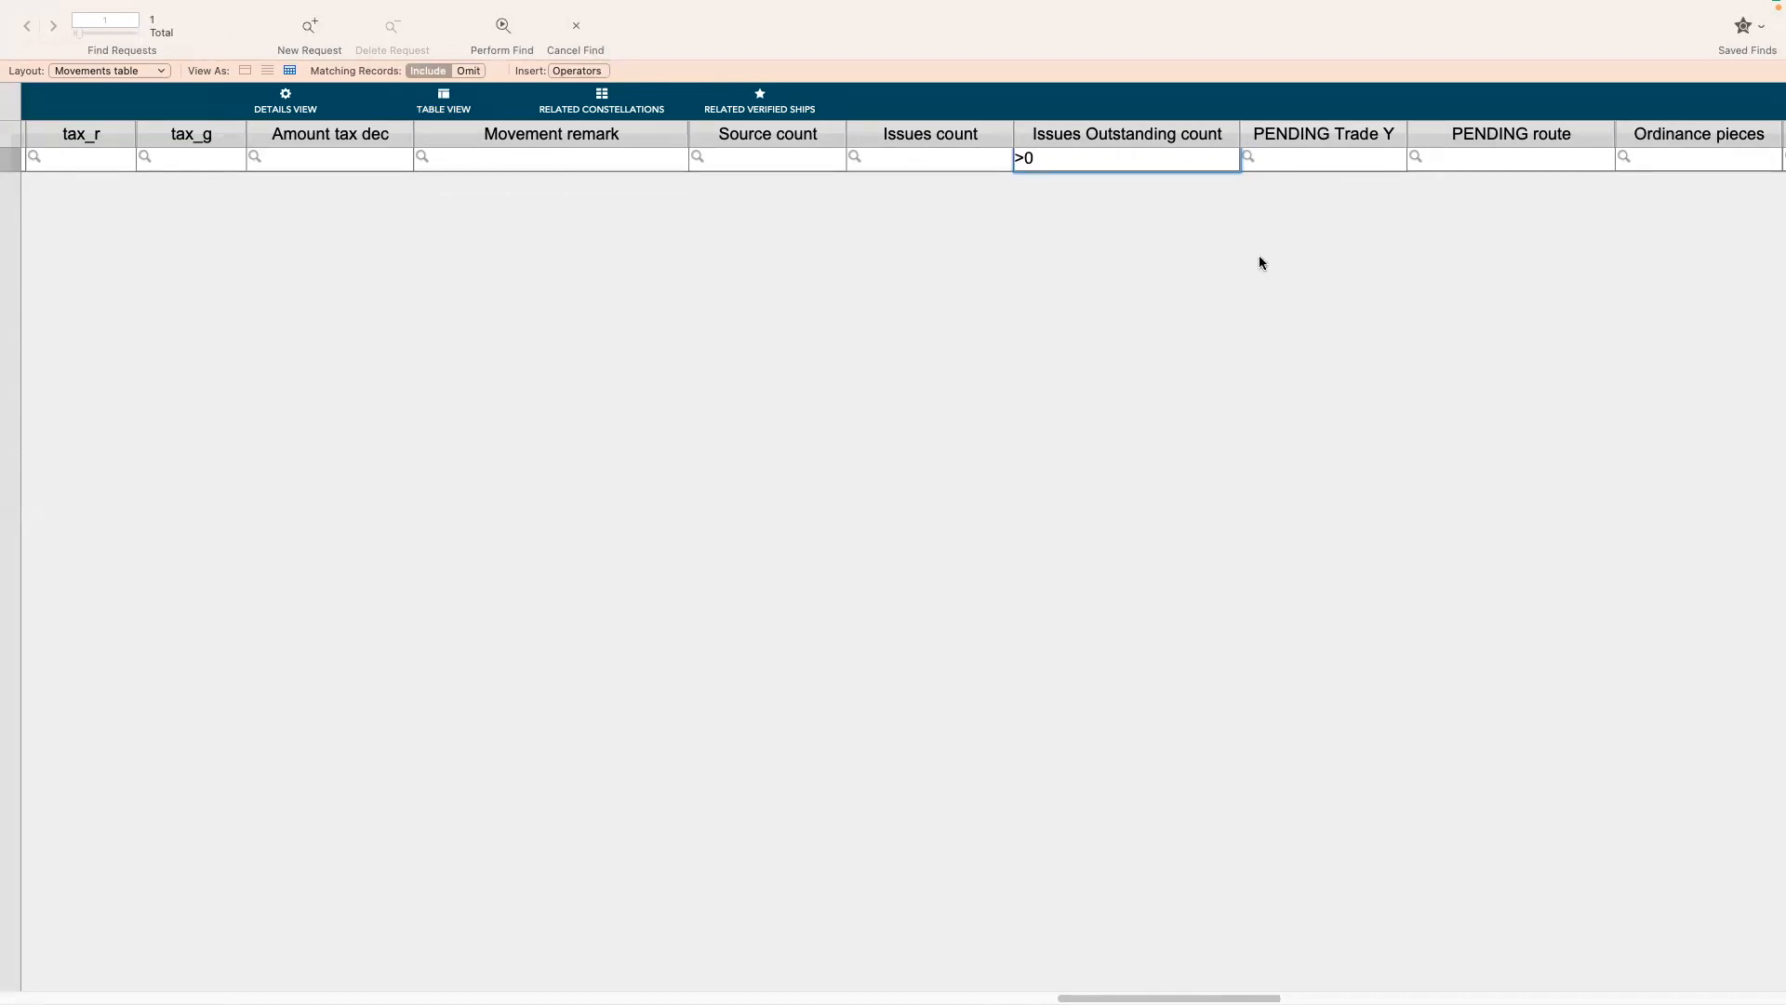
{"action": "key", "text": "Return"}
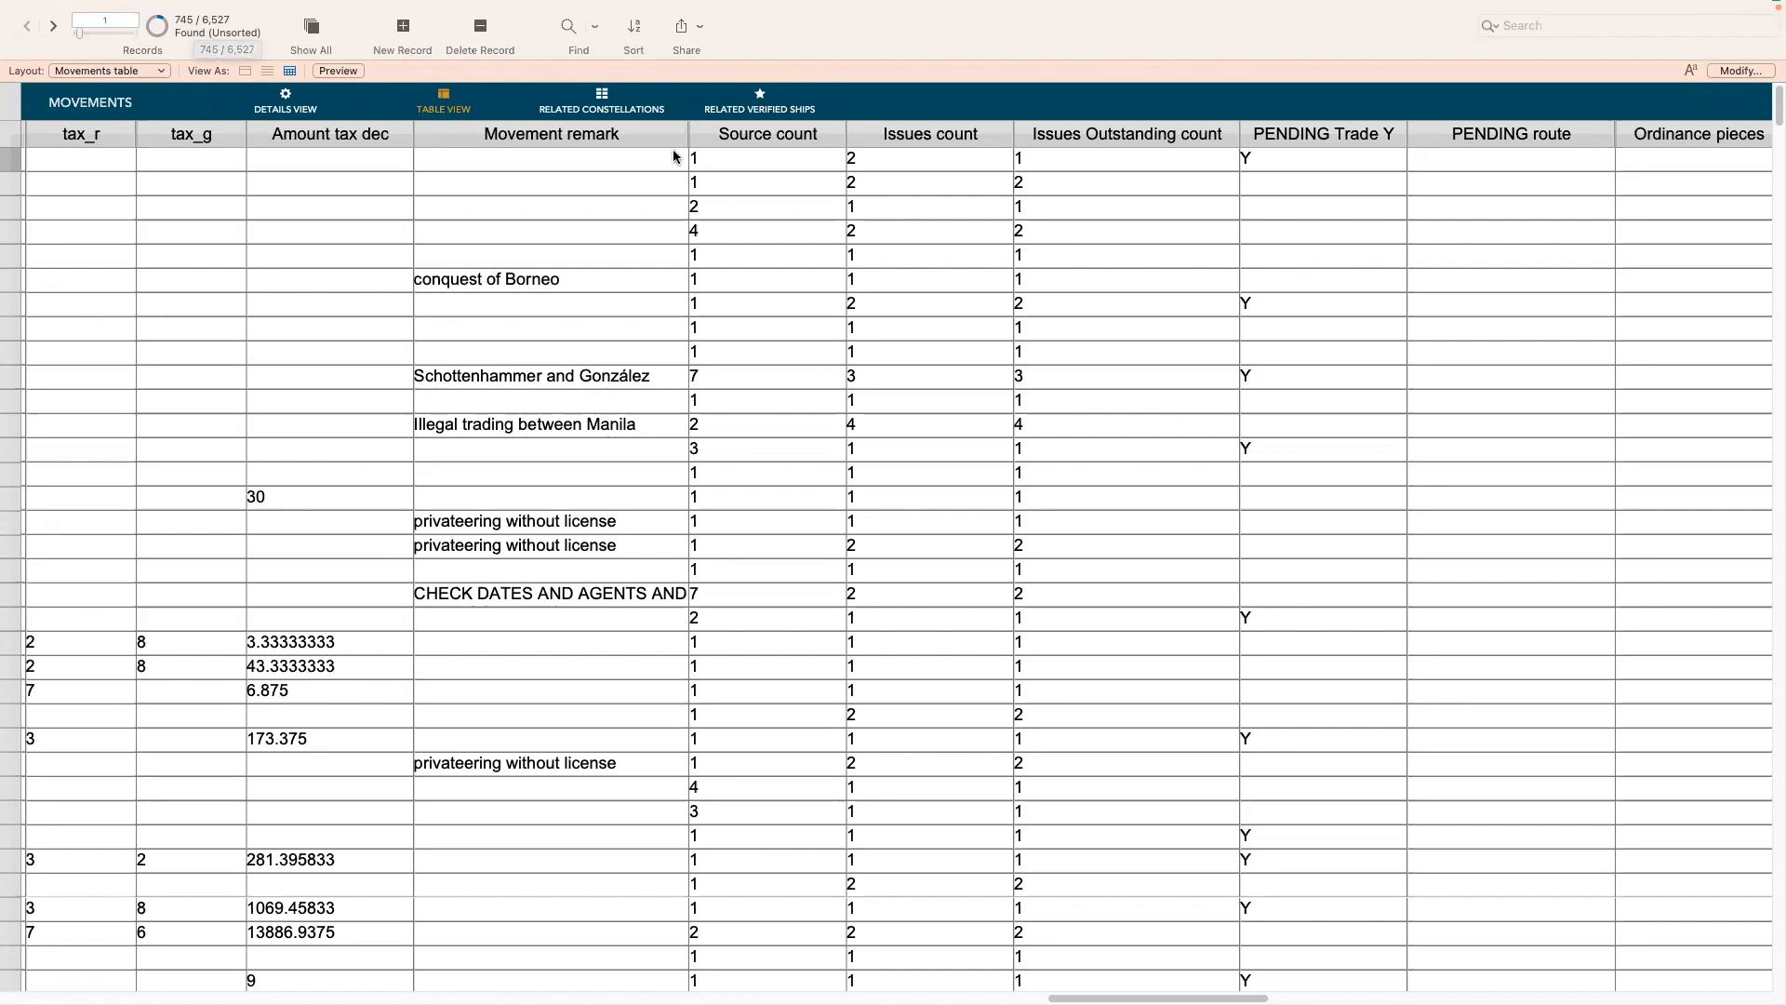
Run a new find for movements with any value in Issues count, using * as the criterion.
{"action": "left_click", "coordinate": [566, 35]}
{"action": "scroll", "coordinate": [1057, 167], "scroll_direction": "right", "scroll_amount": 10}
{"action": "scroll", "coordinate": [1069, 168], "scroll_direction": "right", "scroll_amount": 15}
{"action": "scroll", "coordinate": [1069, 168], "scroll_direction": "right", "scroll_amount": 10}
{"action": "scroll", "coordinate": [1069, 168], "scroll_direction": "left", "scroll_amount": 3}
{"action": "scroll", "coordinate": [1070, 169], "scroll_direction": "right", "scroll_amount": 15}
{"action": "scroll", "coordinate": [1080, 164], "scroll_direction": "right", "scroll_amount": 3}
{"action": "left_click", "coordinate": [1101, 157]}
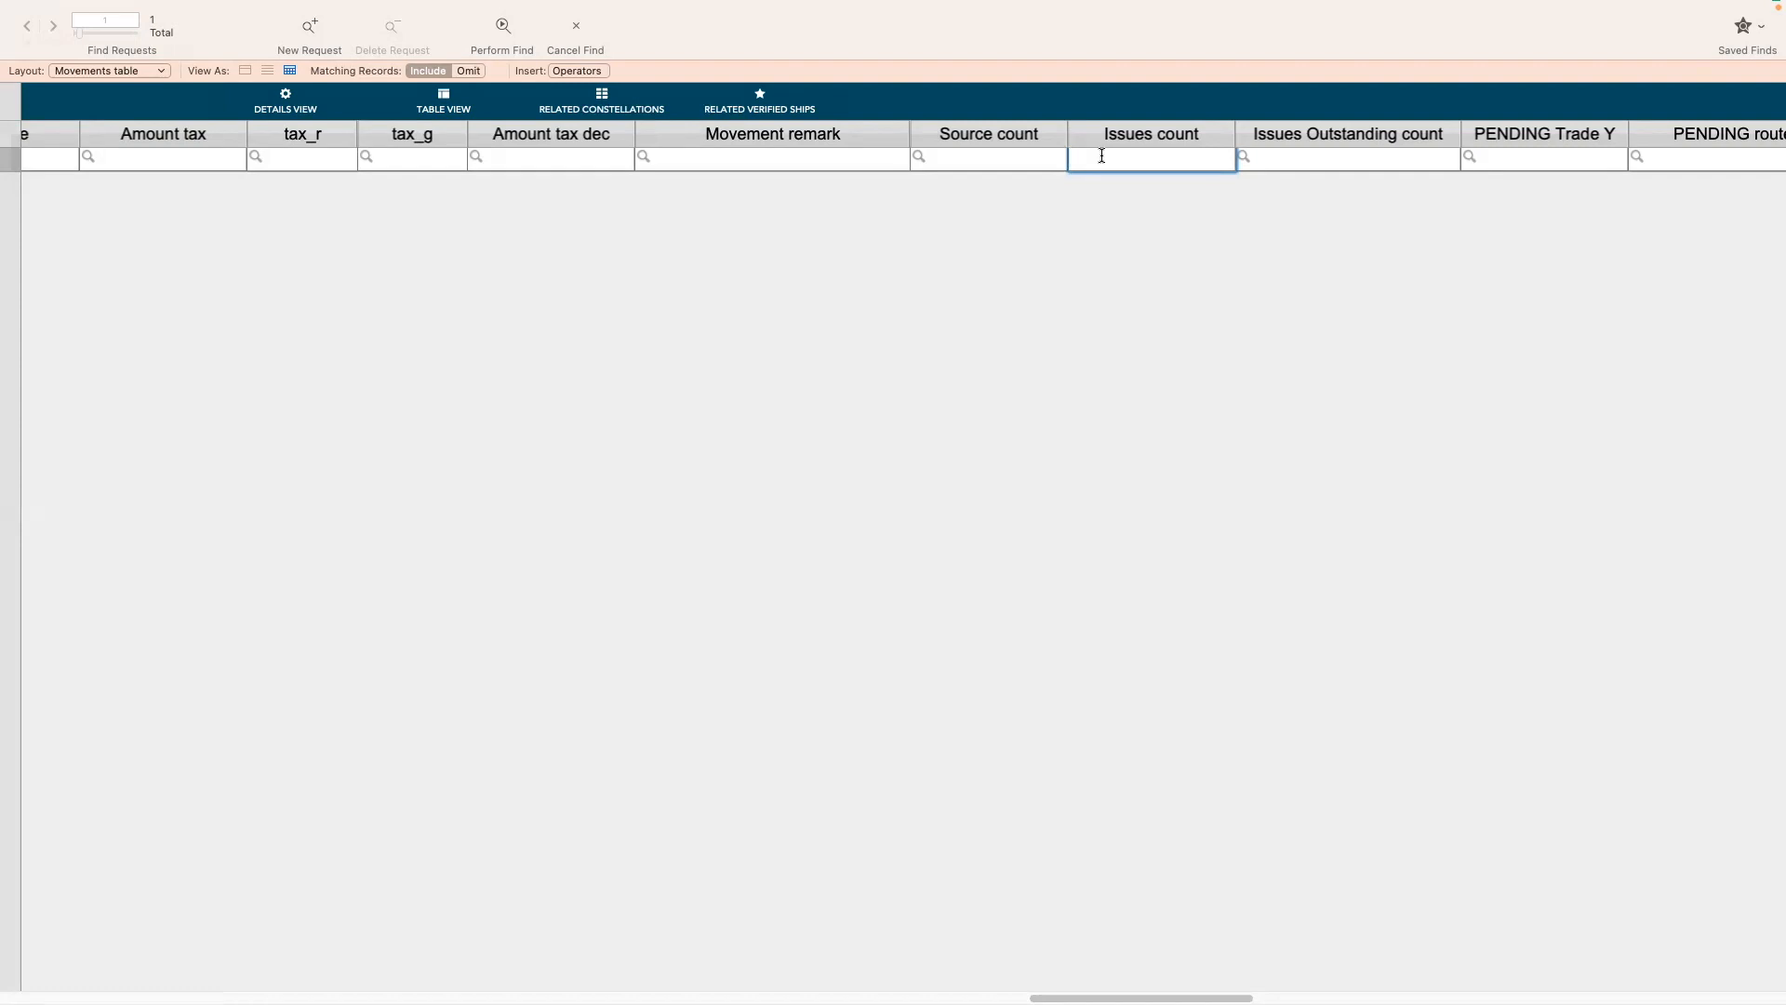
{"action": "type", "text": "*"}
{"action": "key", "text": "Return"}
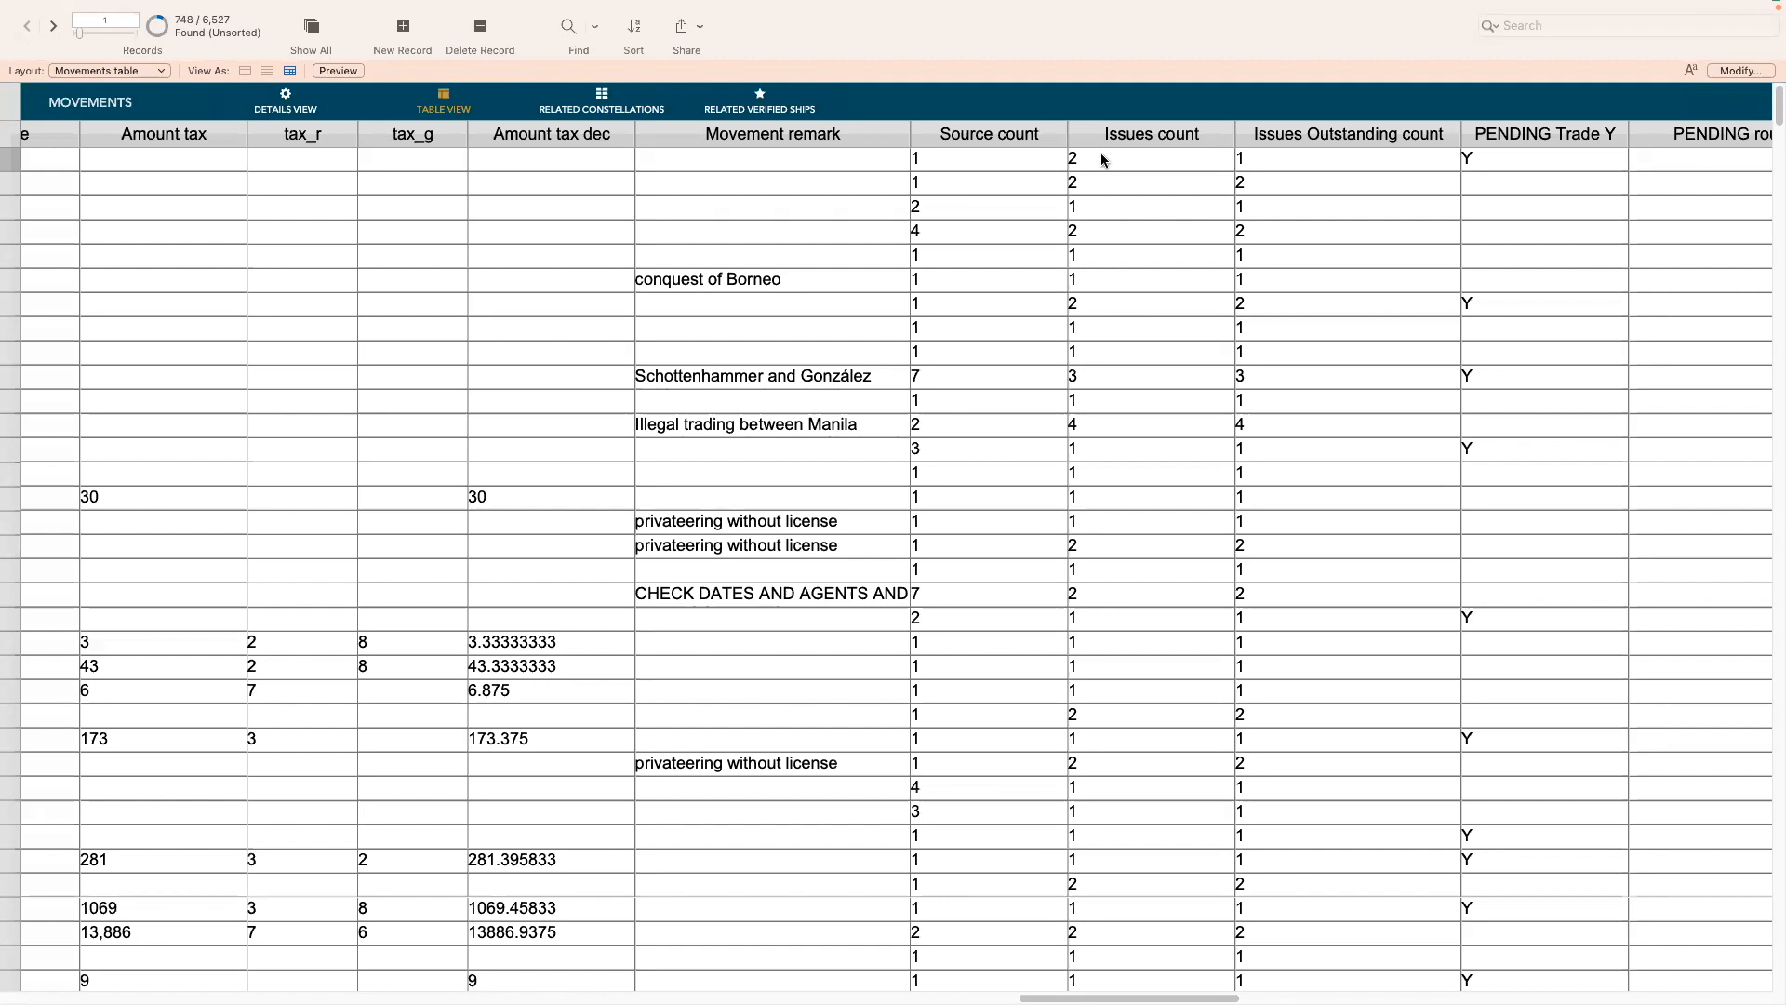
Switch to the Movements details layout and view the outstanding issue report of the first movement.
{"action": "left_click", "coordinate": [144, 72]}
{"action": "mouse_move", "coordinate": [121, 104]}
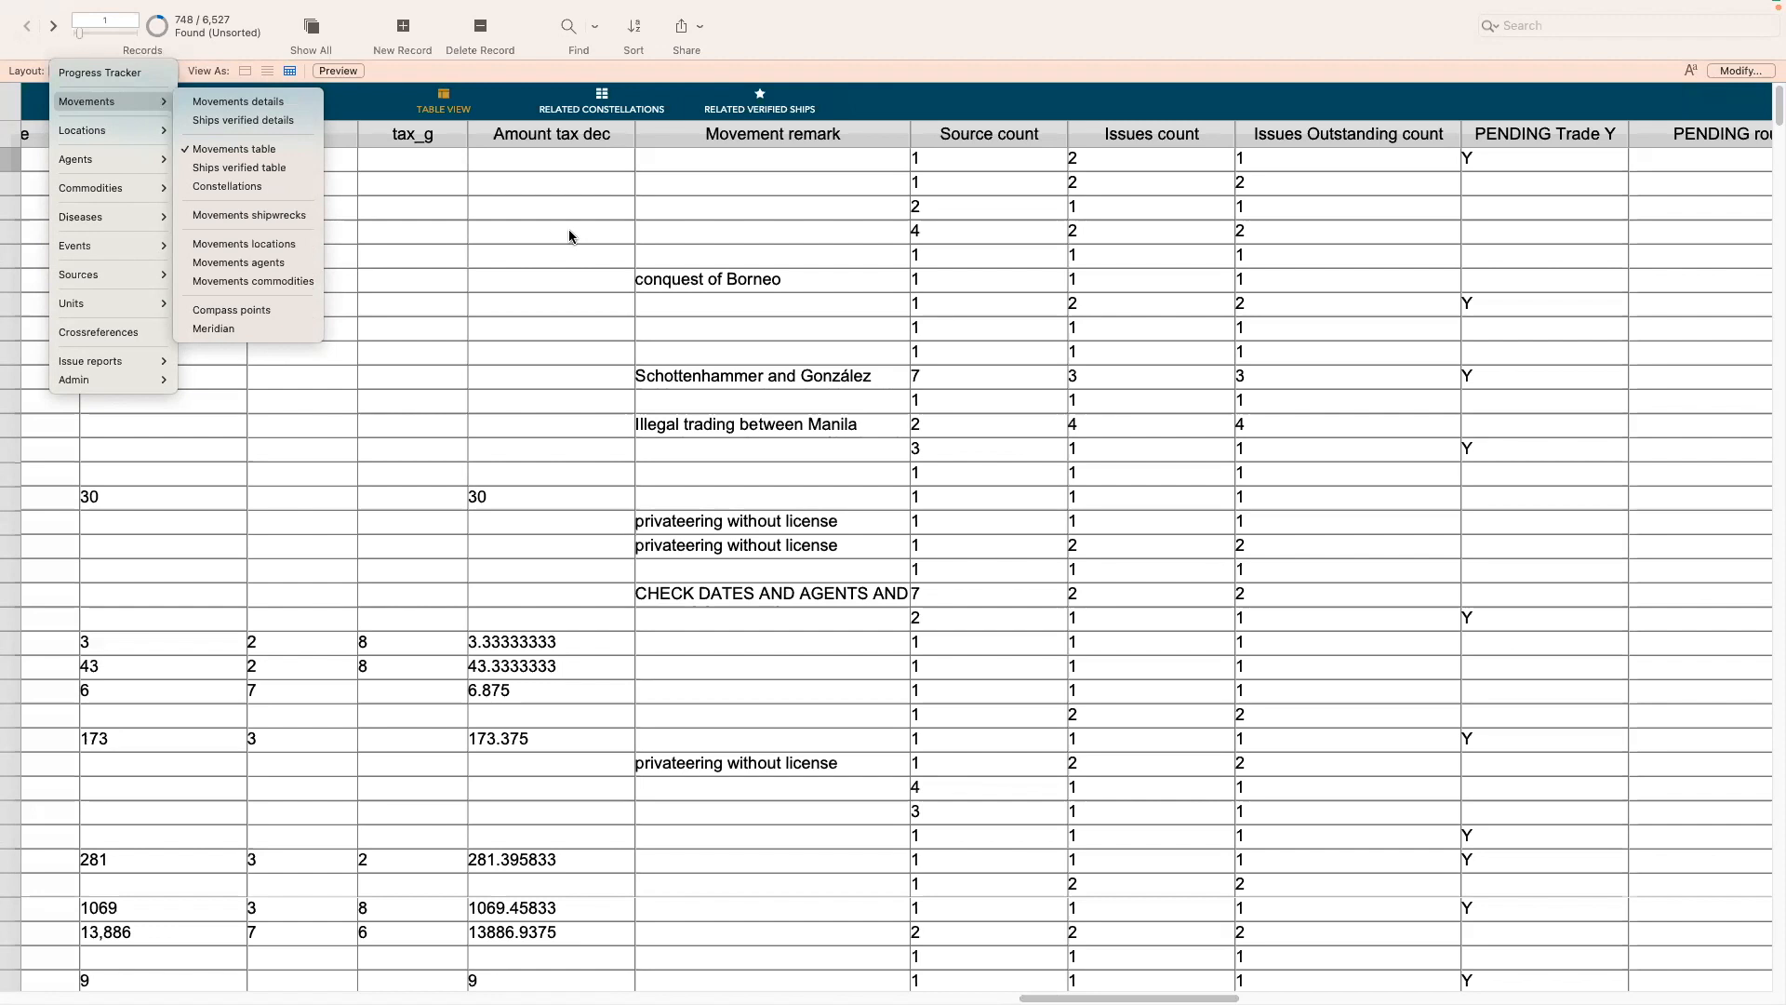
{"action": "left_click", "coordinate": [217, 112]}
{"action": "scroll", "coordinate": [380, 468], "scroll_direction": "down", "scroll_amount": 3}
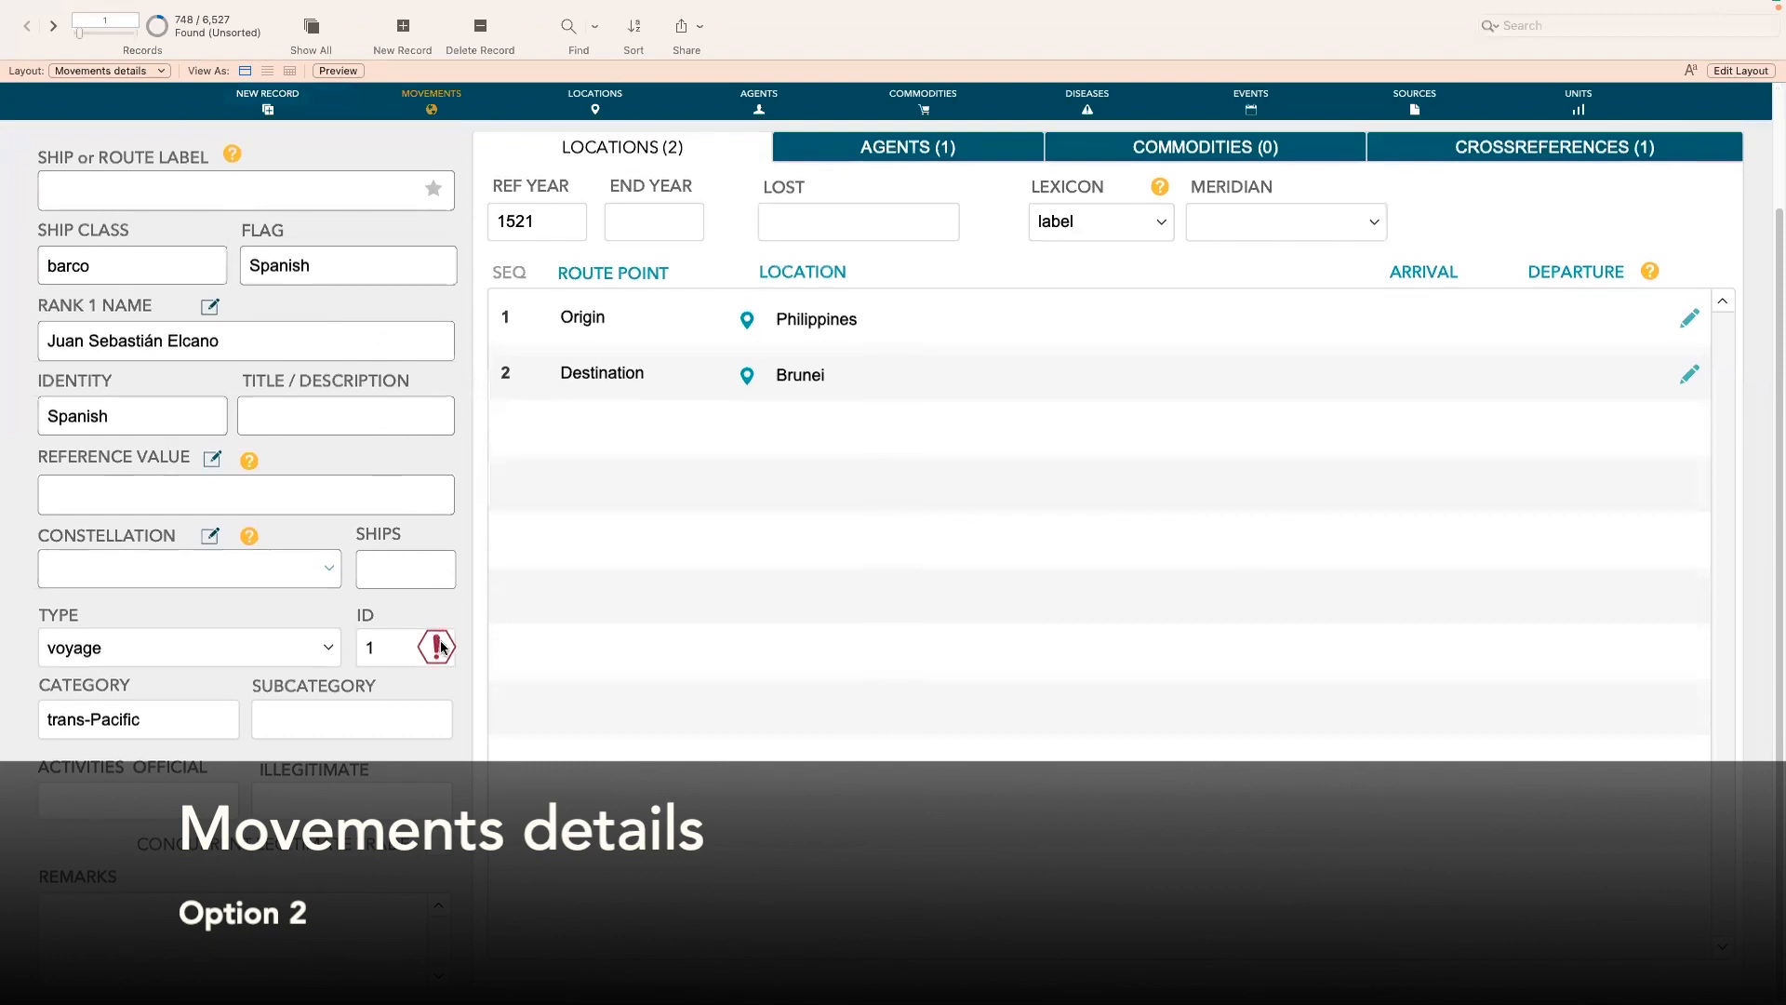
{"action": "left_click", "coordinate": [438, 645]}
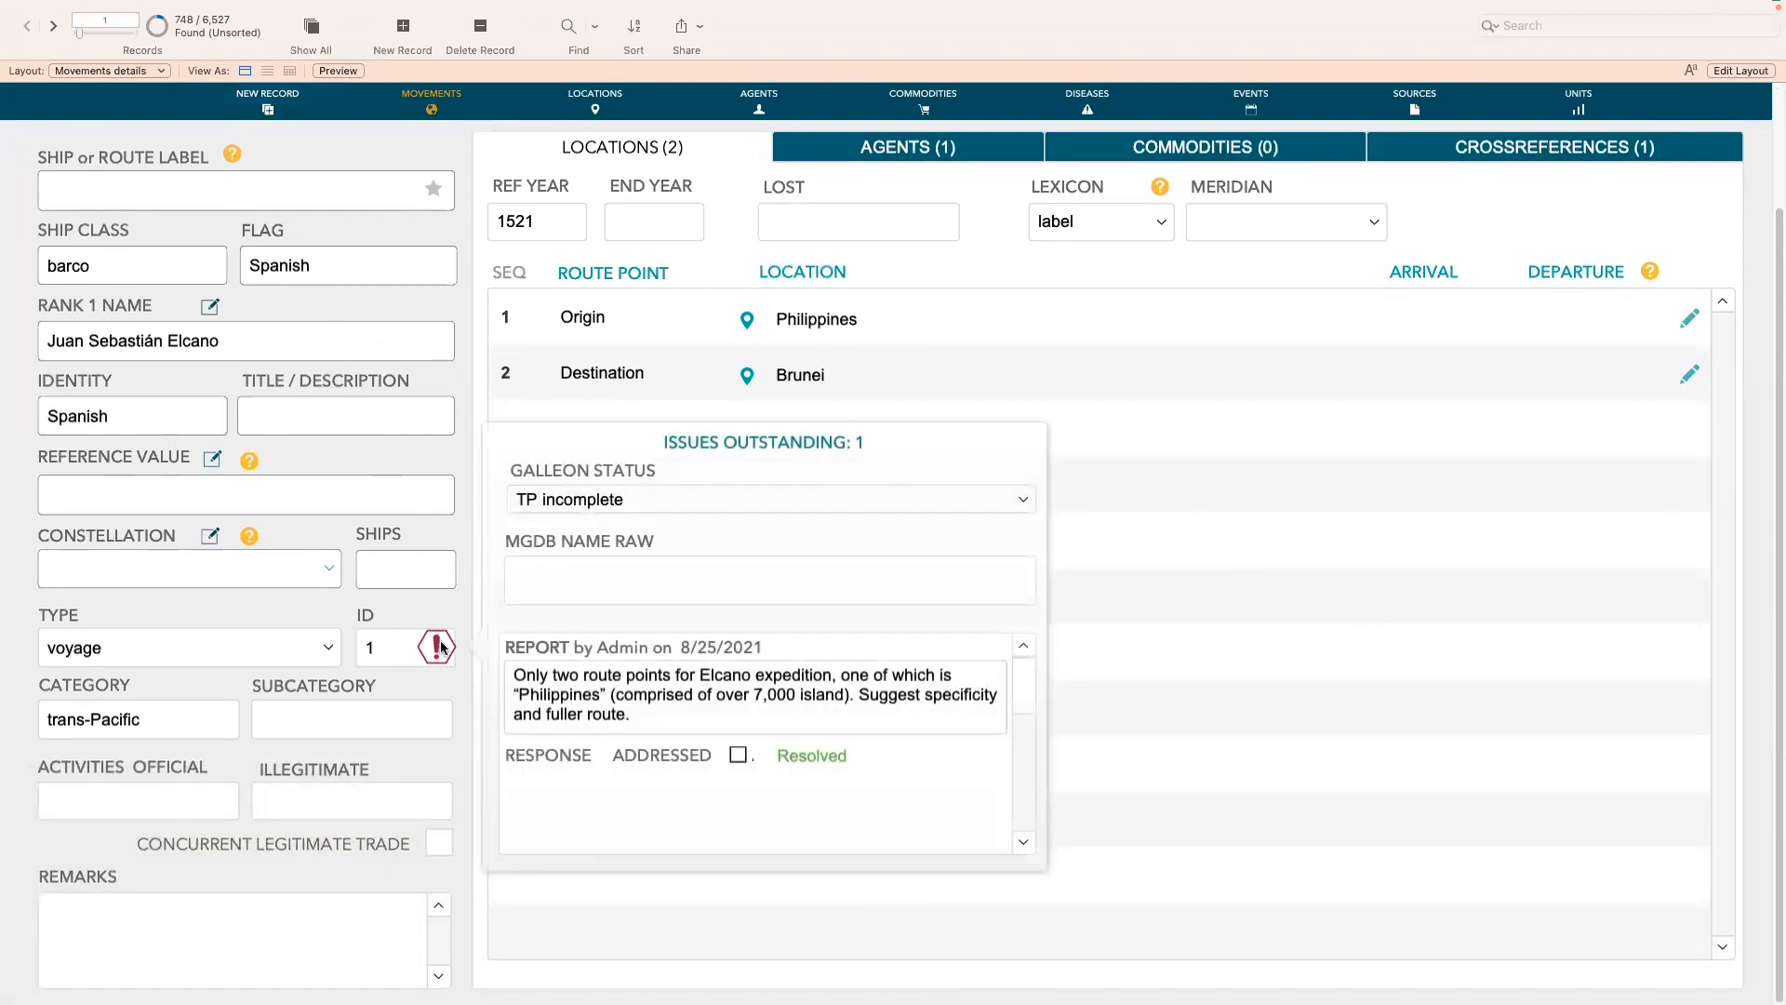
{"action": "left_click", "coordinate": [424, 603]}
{"action": "scroll", "coordinate": [425, 603], "scroll_direction": "up", "scroll_amount": 3}
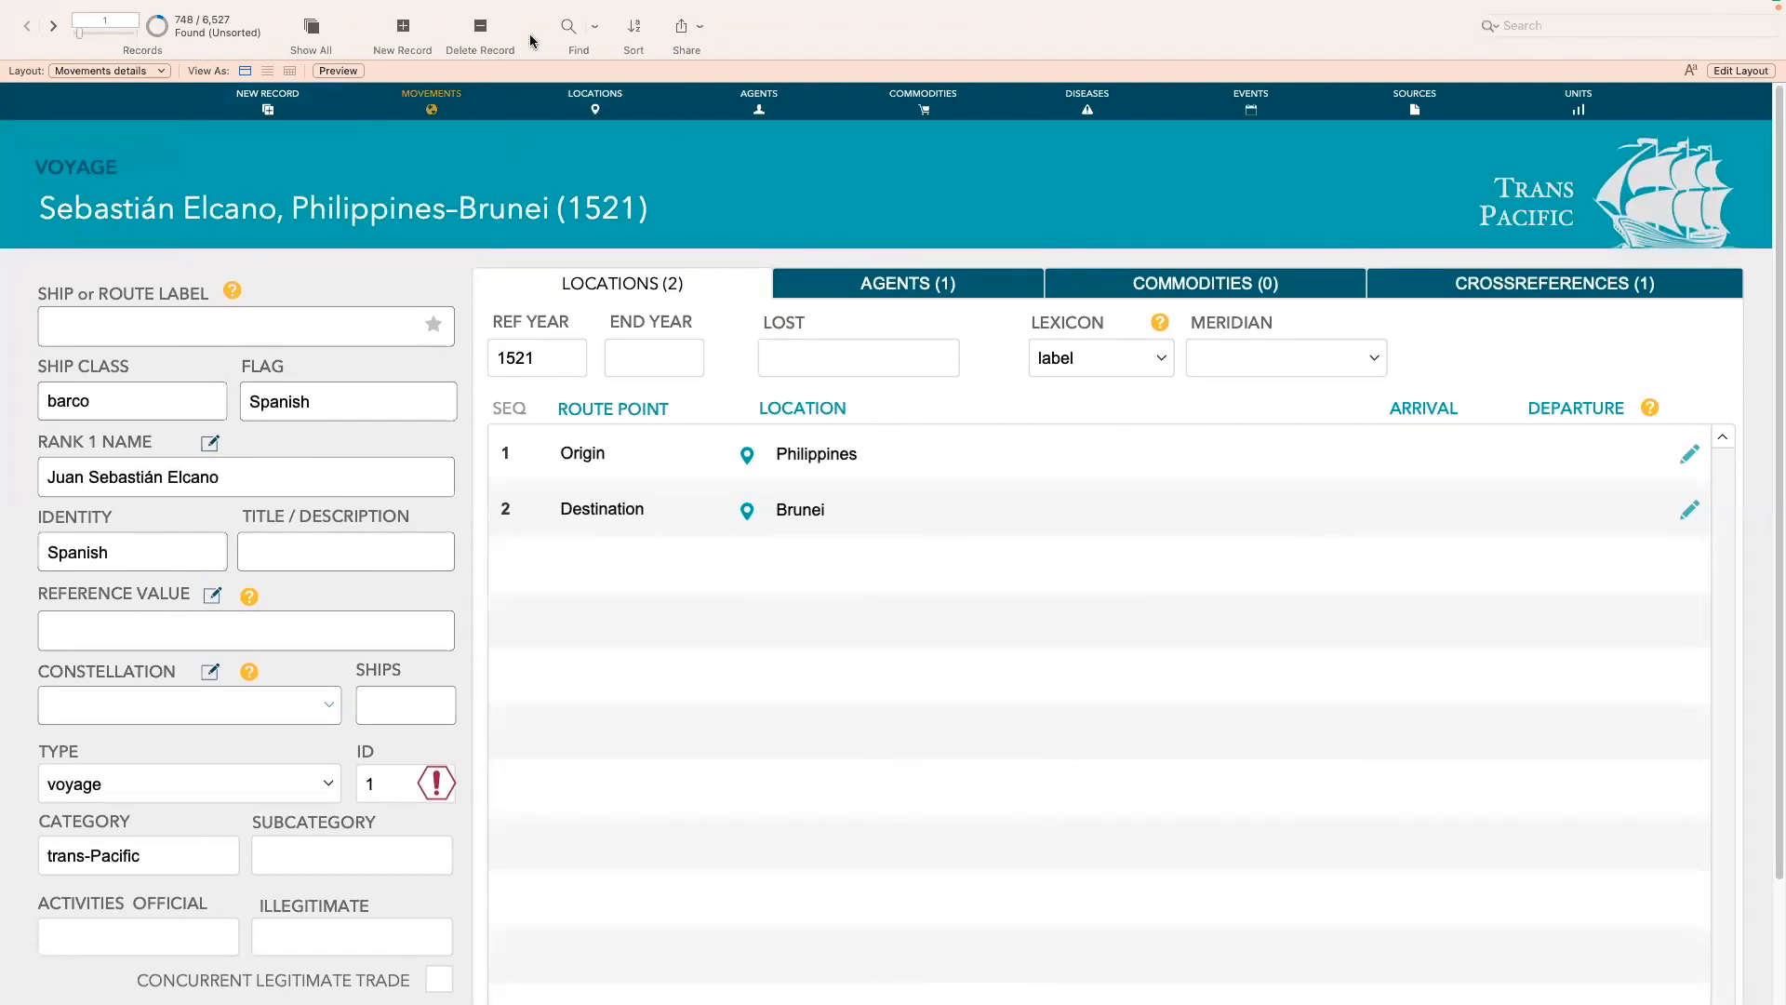
{"action": "left_click", "coordinate": [569, 28]}
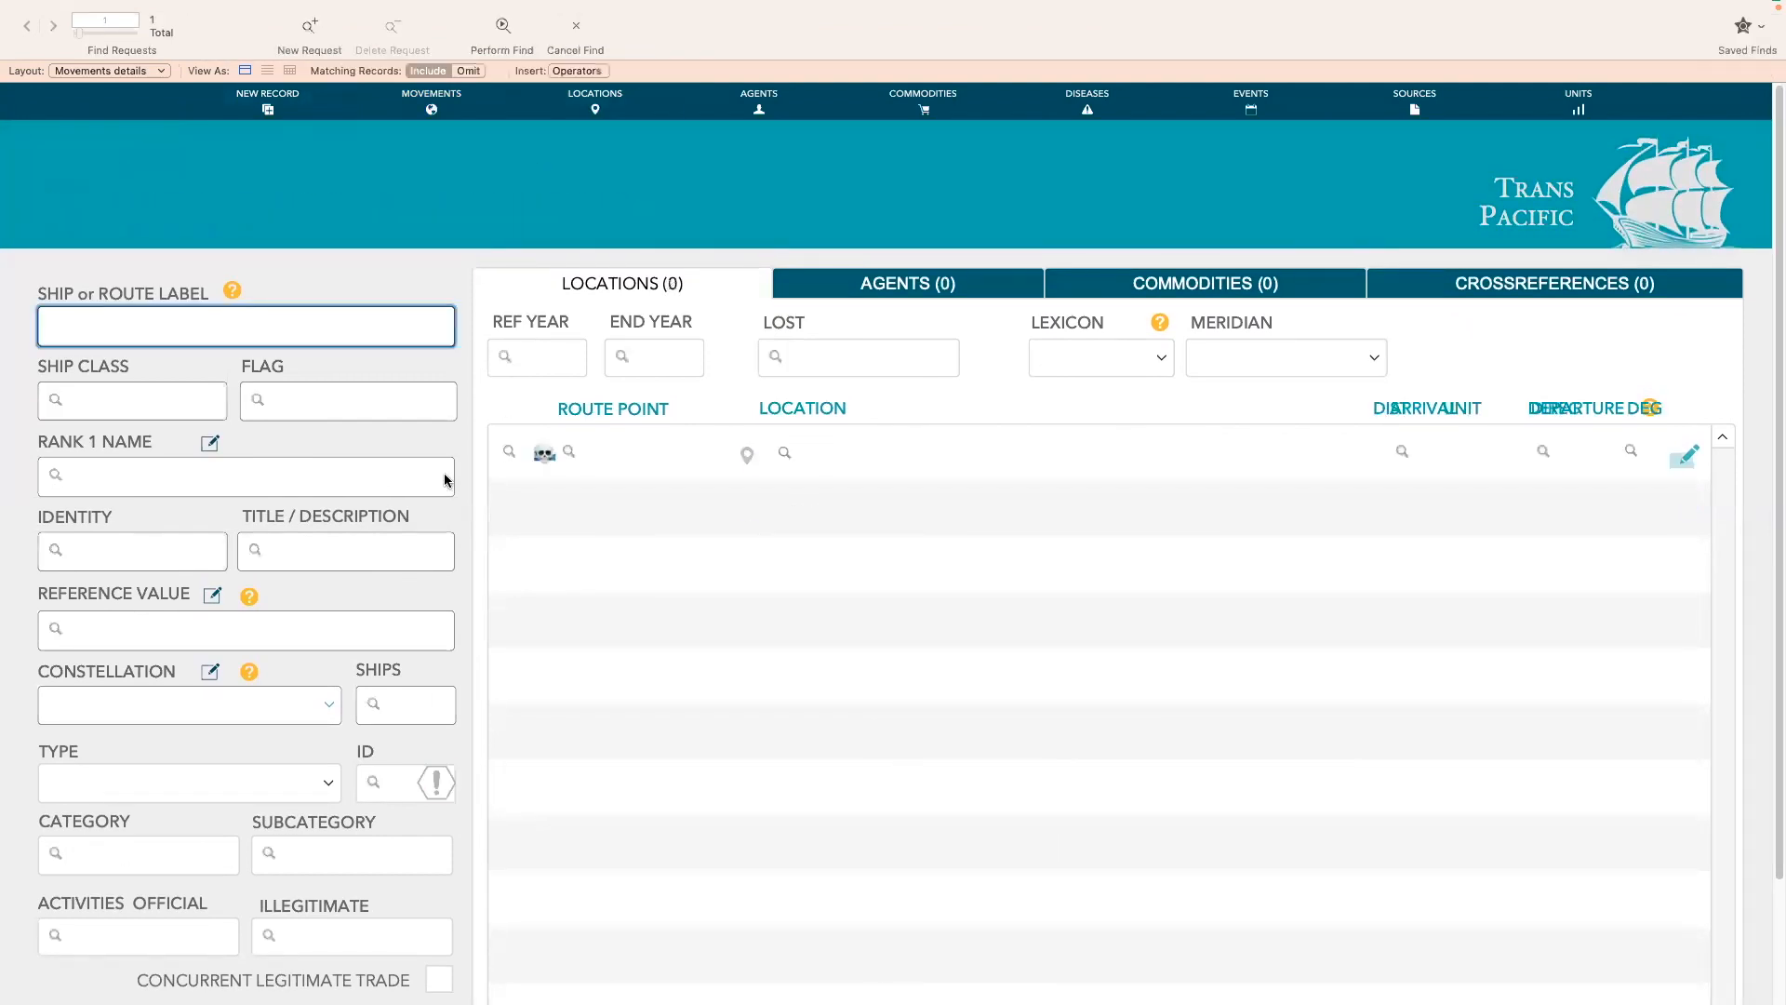
{"action": "left_click", "coordinate": [437, 782]}
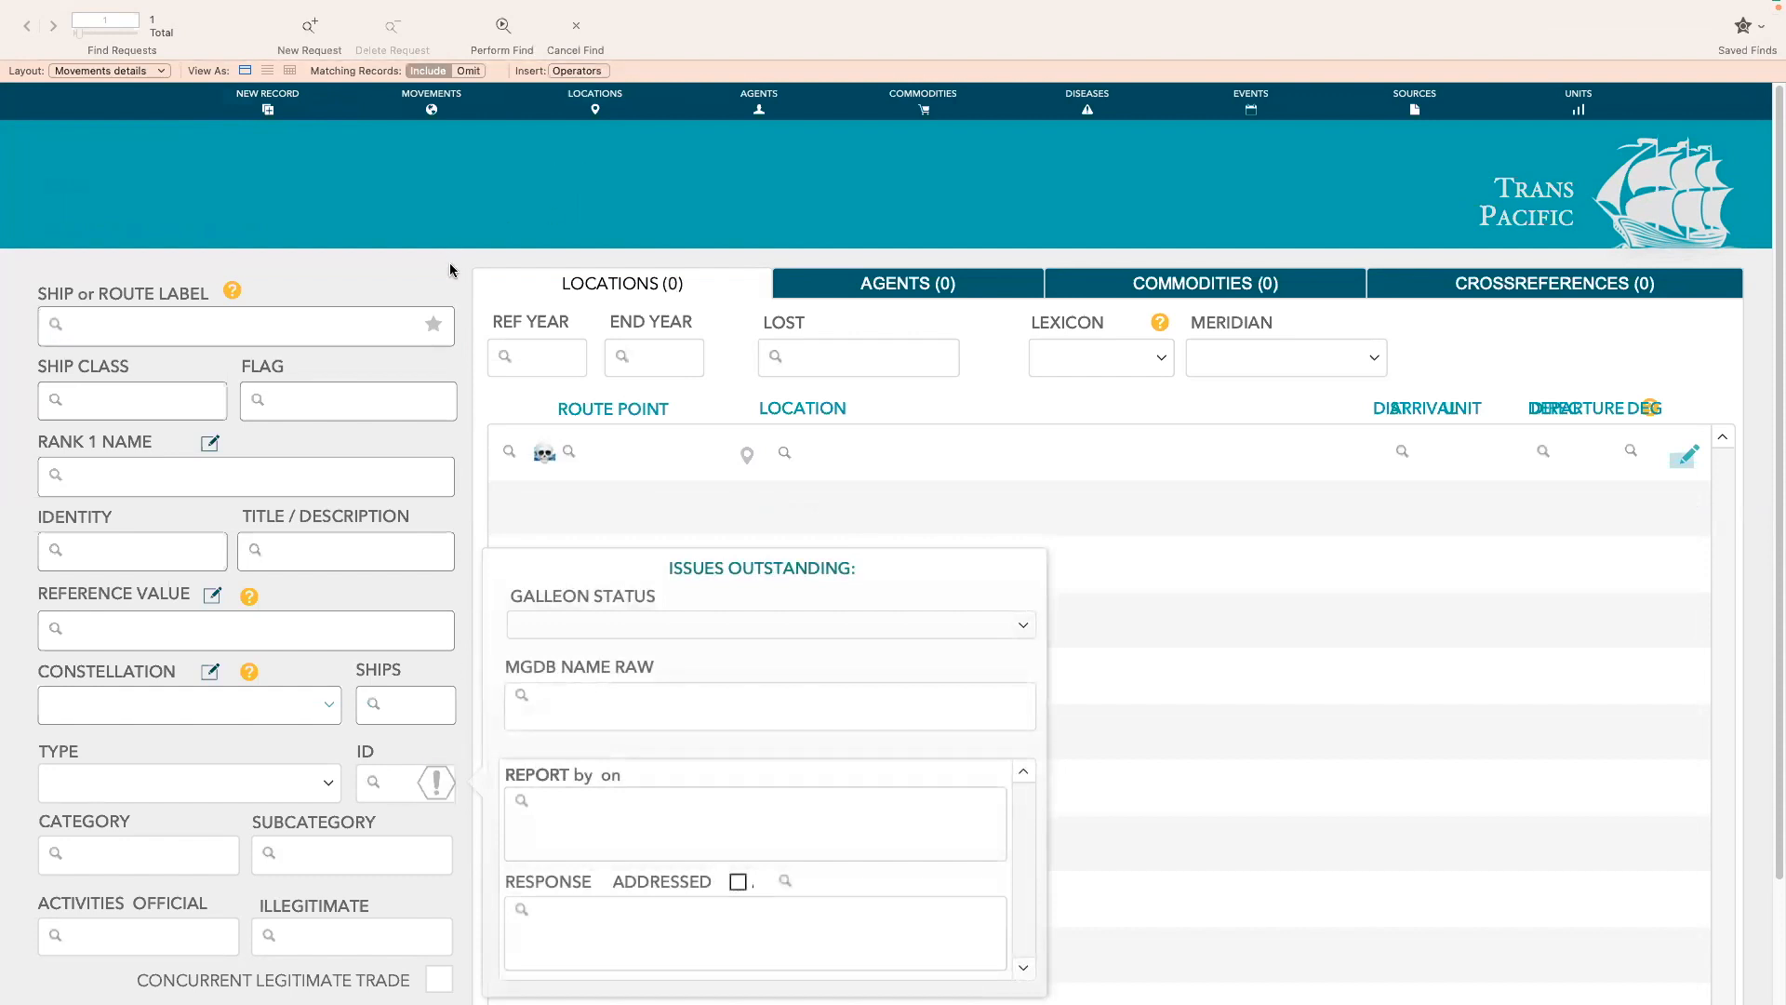
{"action": "left_click", "coordinate": [498, 210]}
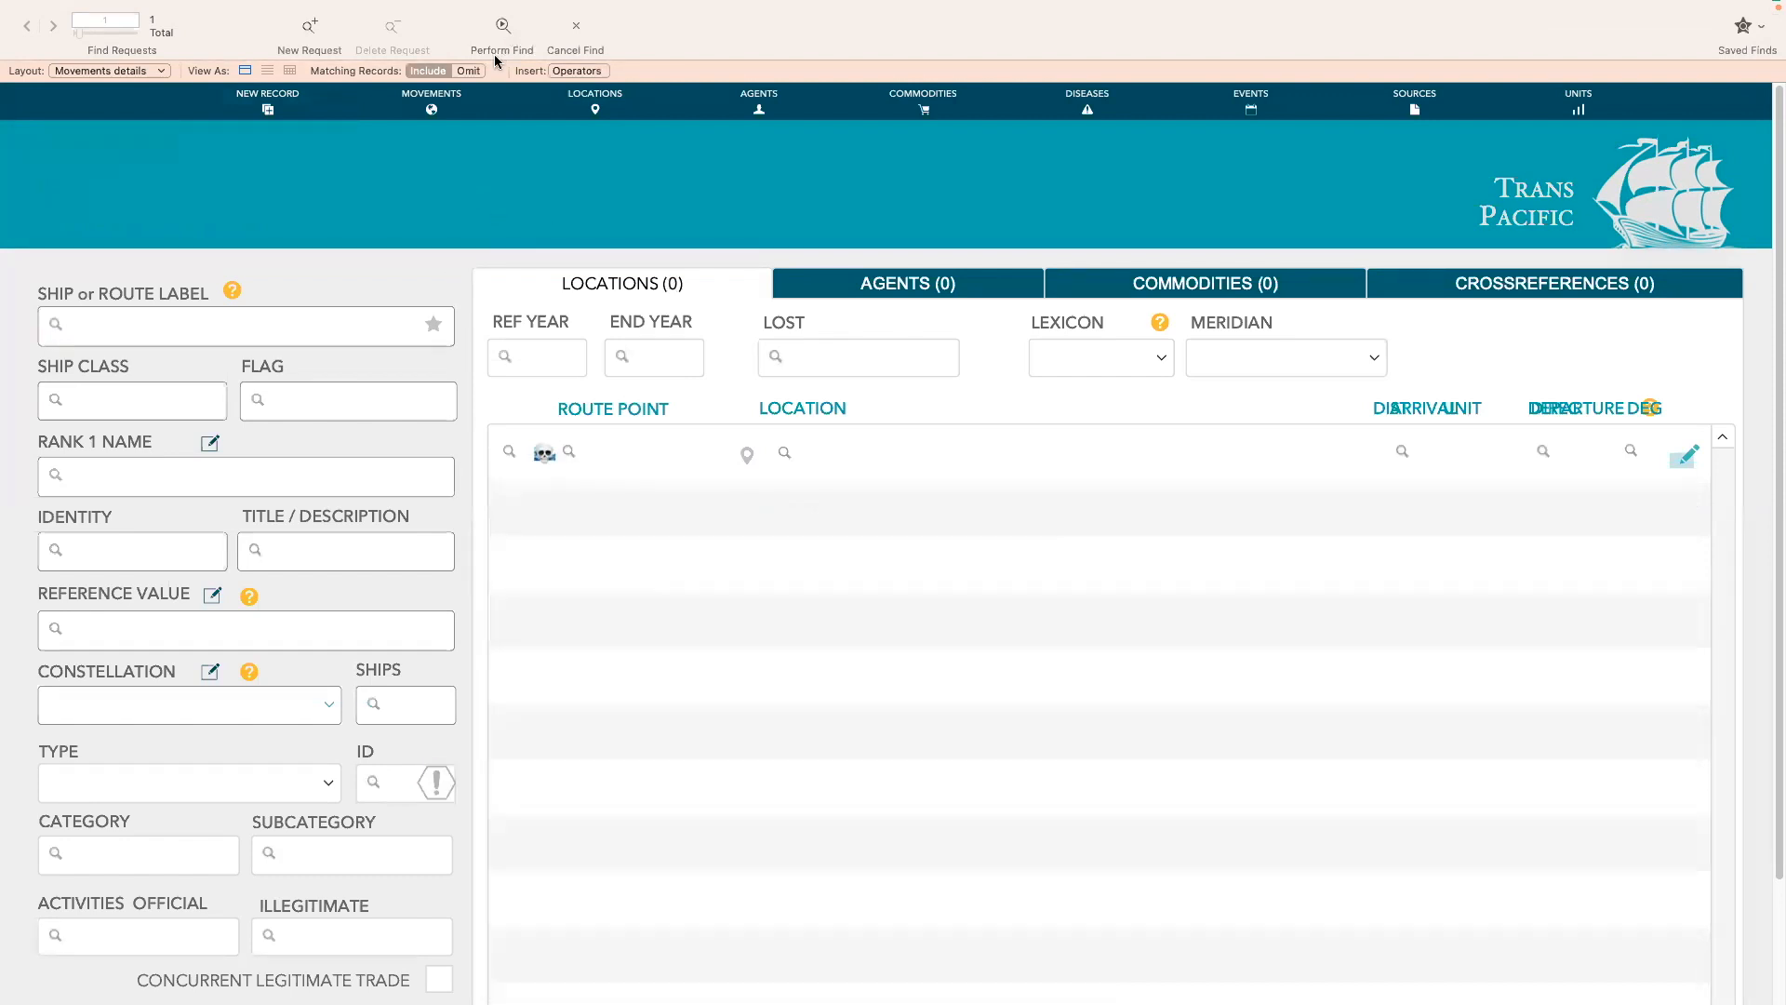
{"action": "left_click", "coordinate": [574, 28]}
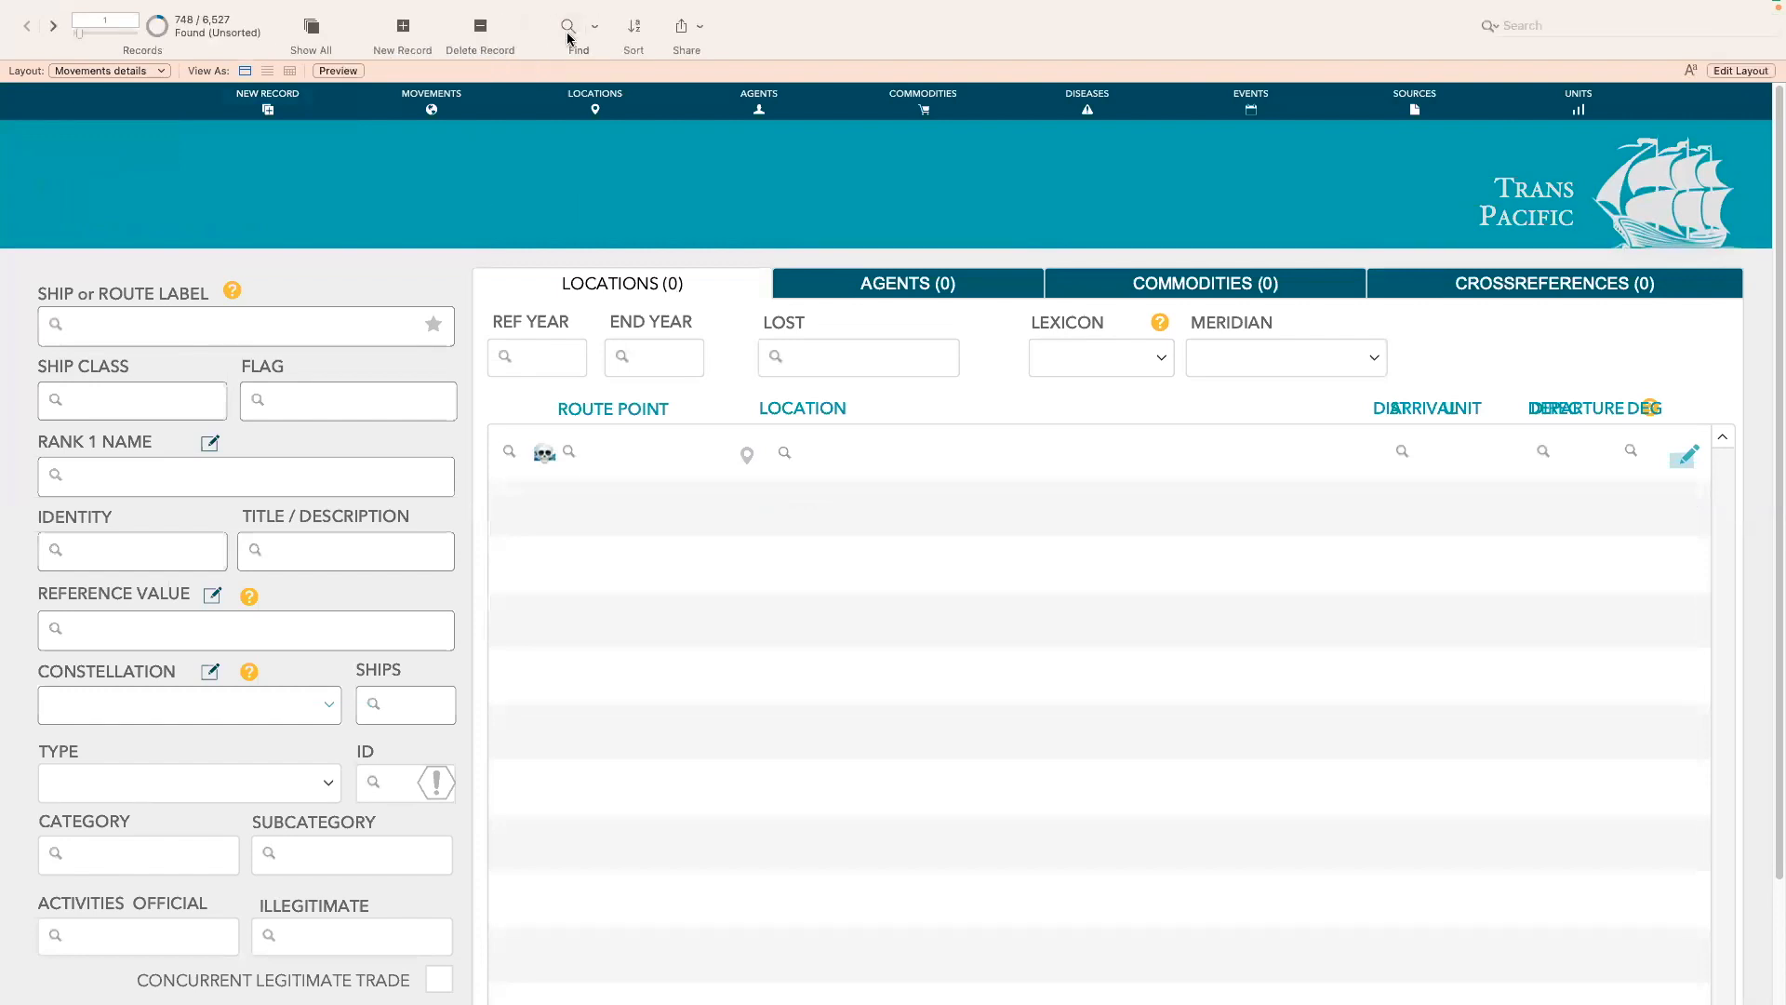
Find movements with any text in the issue Report field, using *, and check the first result's issue report.
{"action": "left_click", "coordinate": [570, 27]}
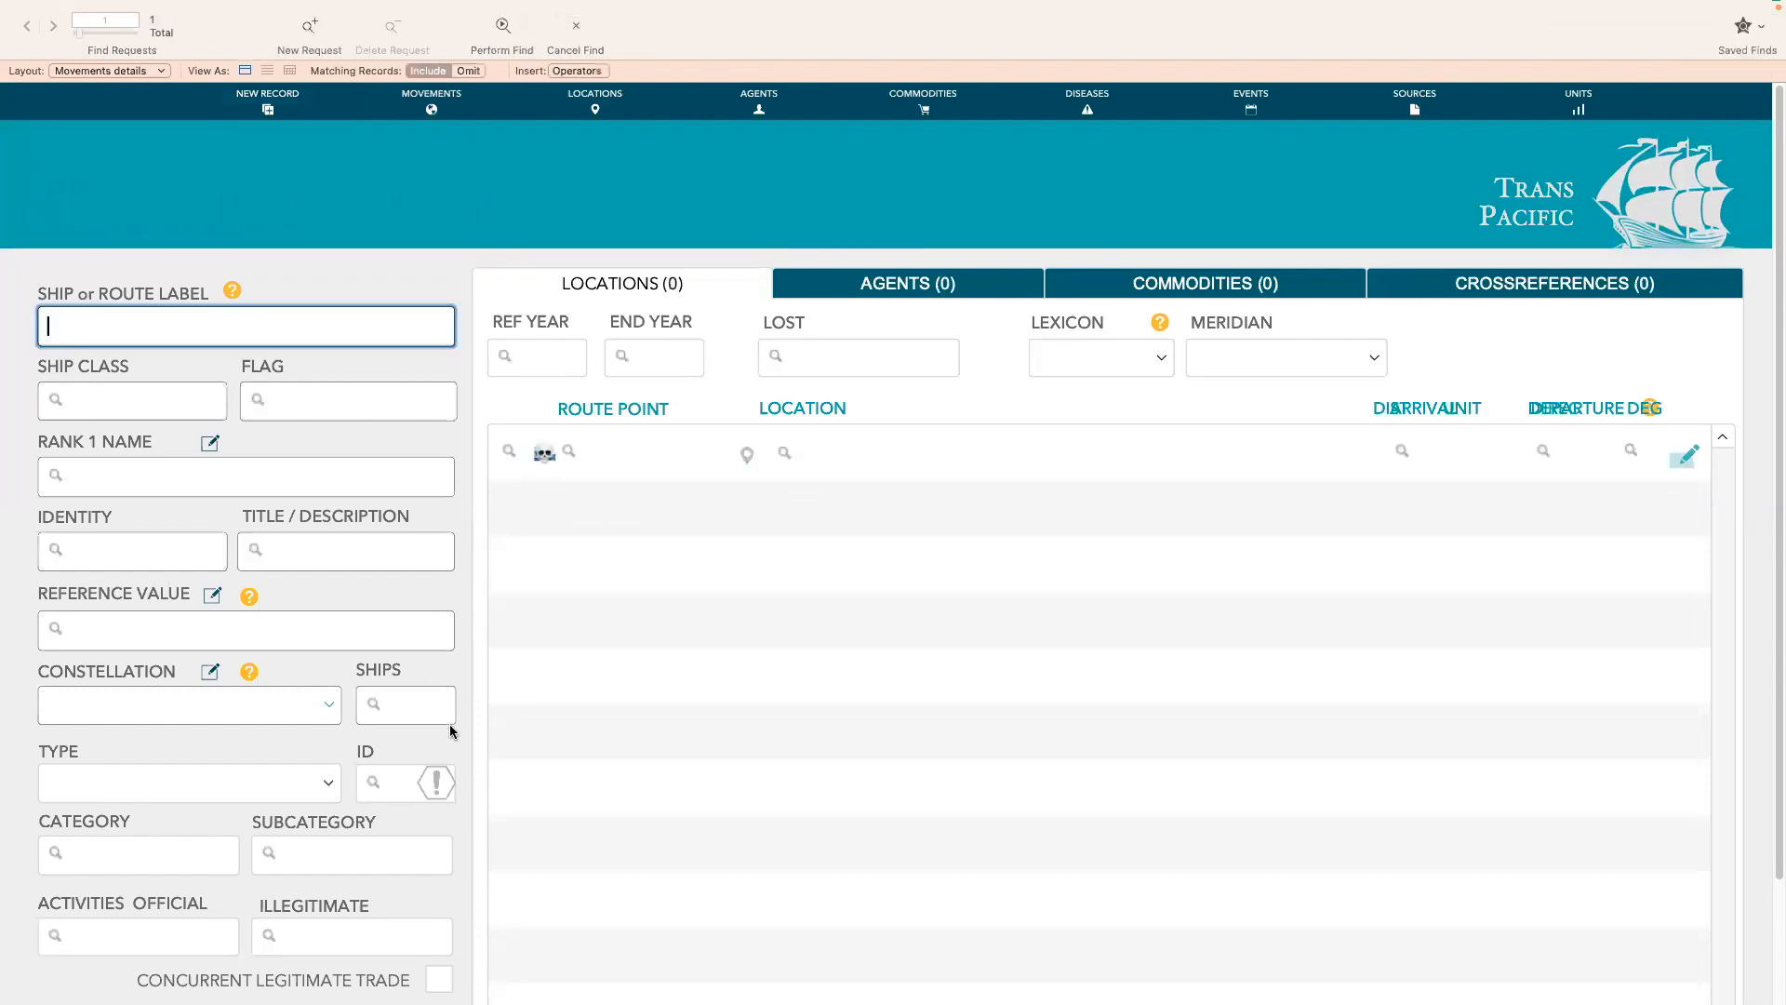
{"action": "left_click", "coordinate": [434, 793]}
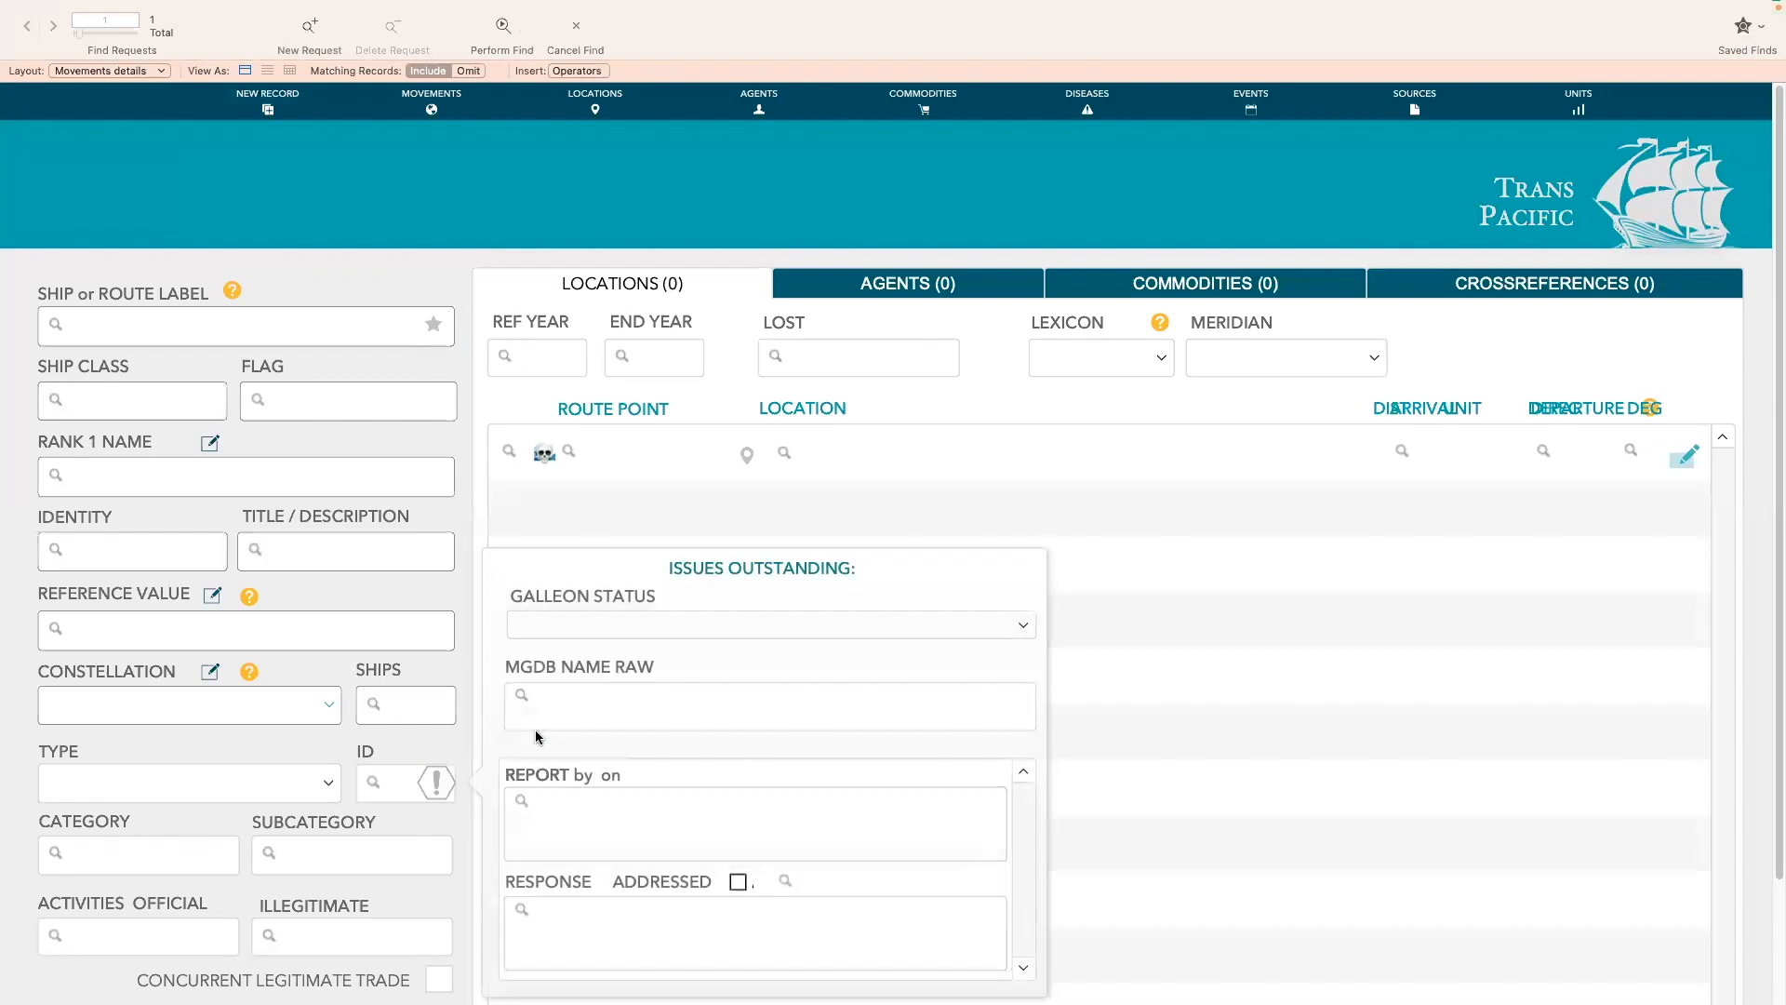
{"action": "scroll", "coordinate": [609, 708], "scroll_direction": "down", "scroll_amount": 3}
{"action": "left_click", "coordinate": [582, 682]}
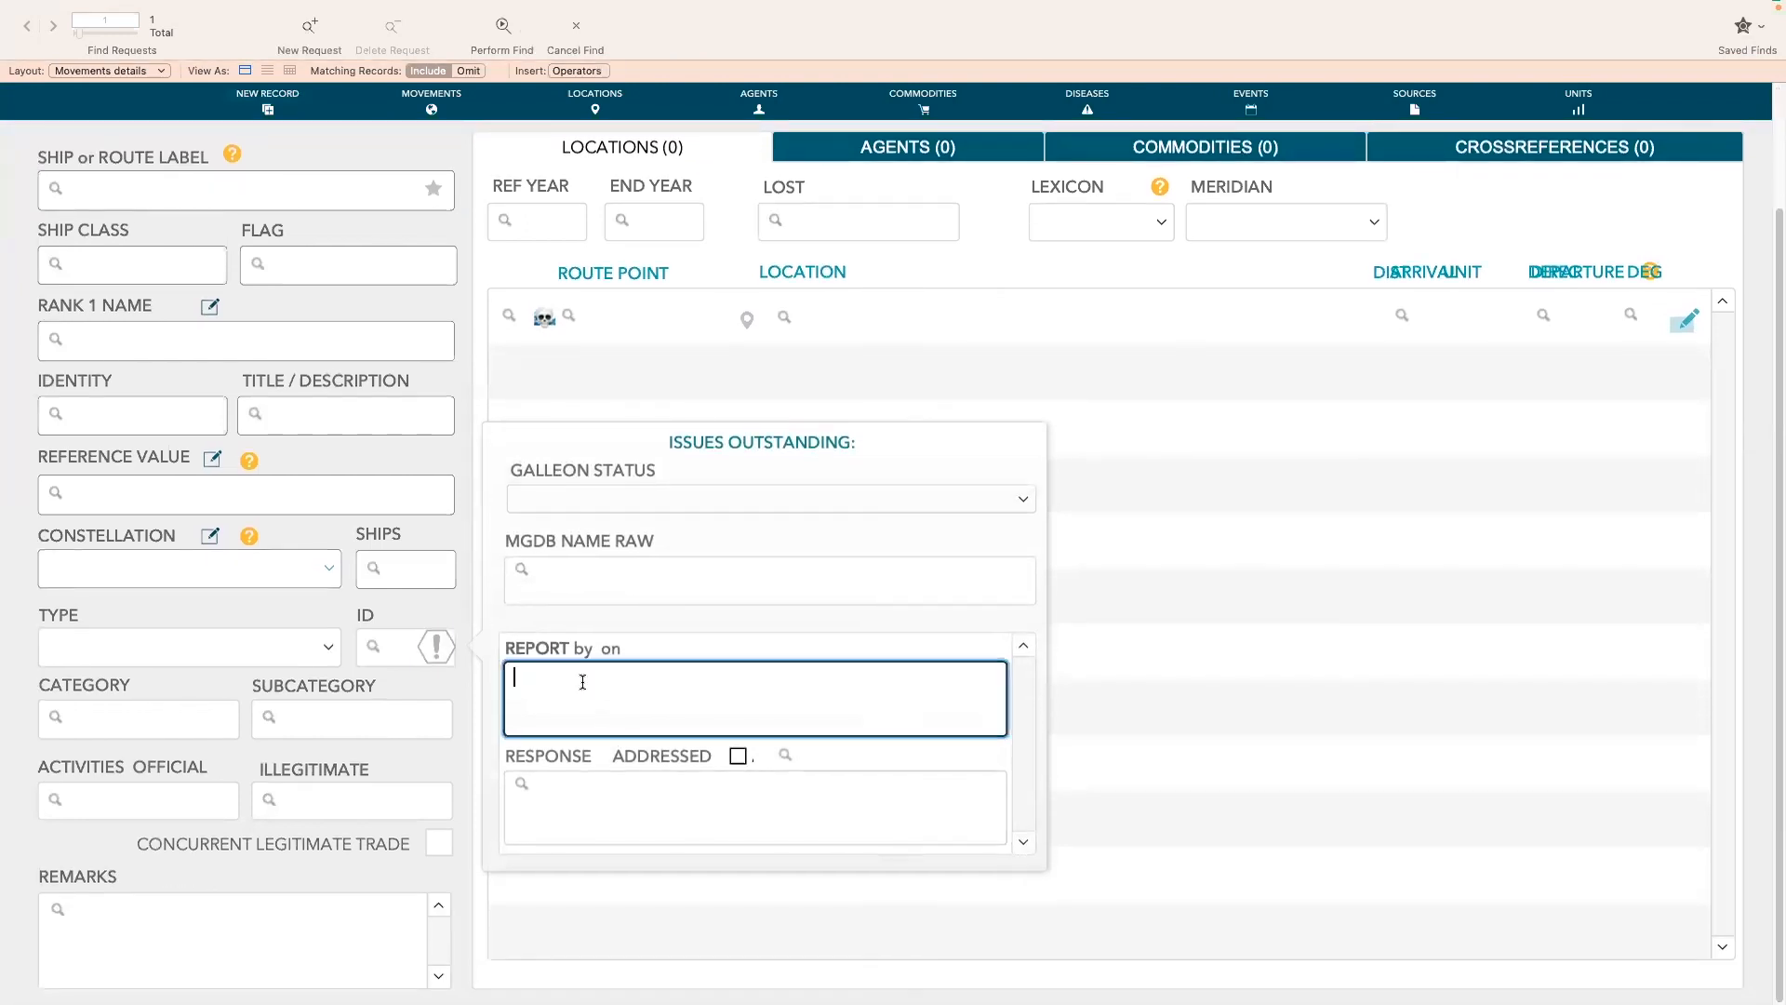
{"action": "type", "text": "*"}
{"action": "left_click", "coordinate": [505, 28]}
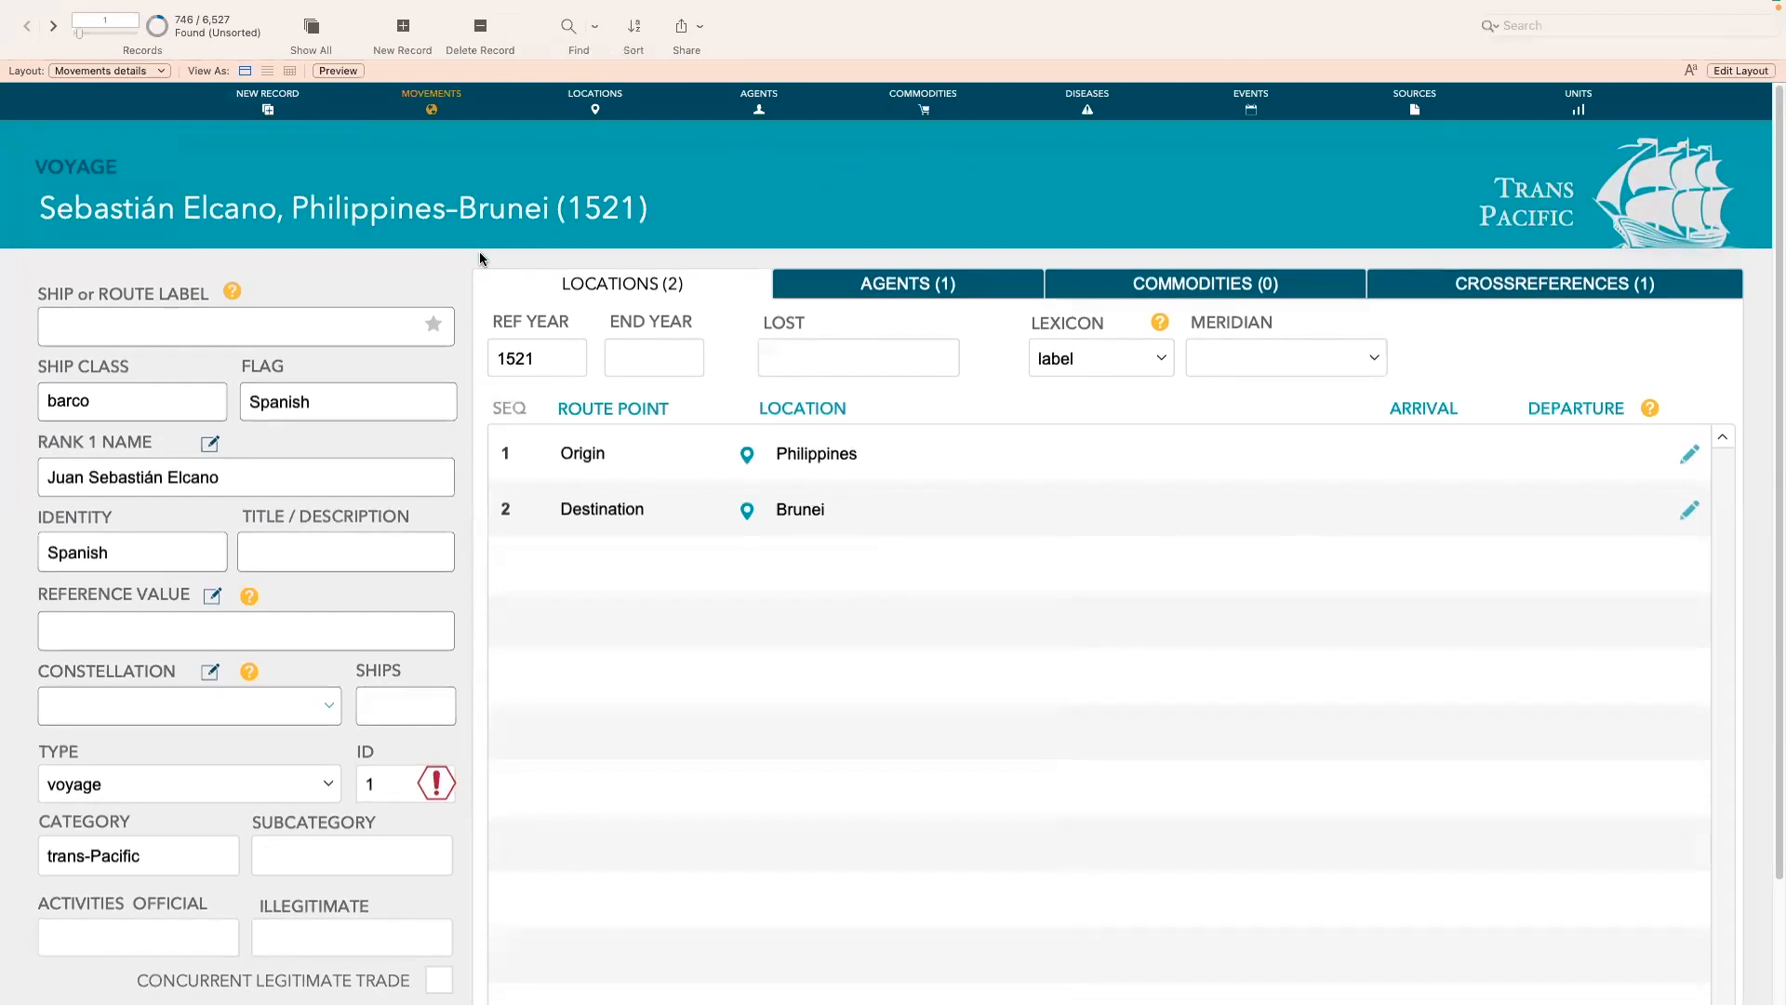
{"action": "left_click", "coordinate": [441, 782]}
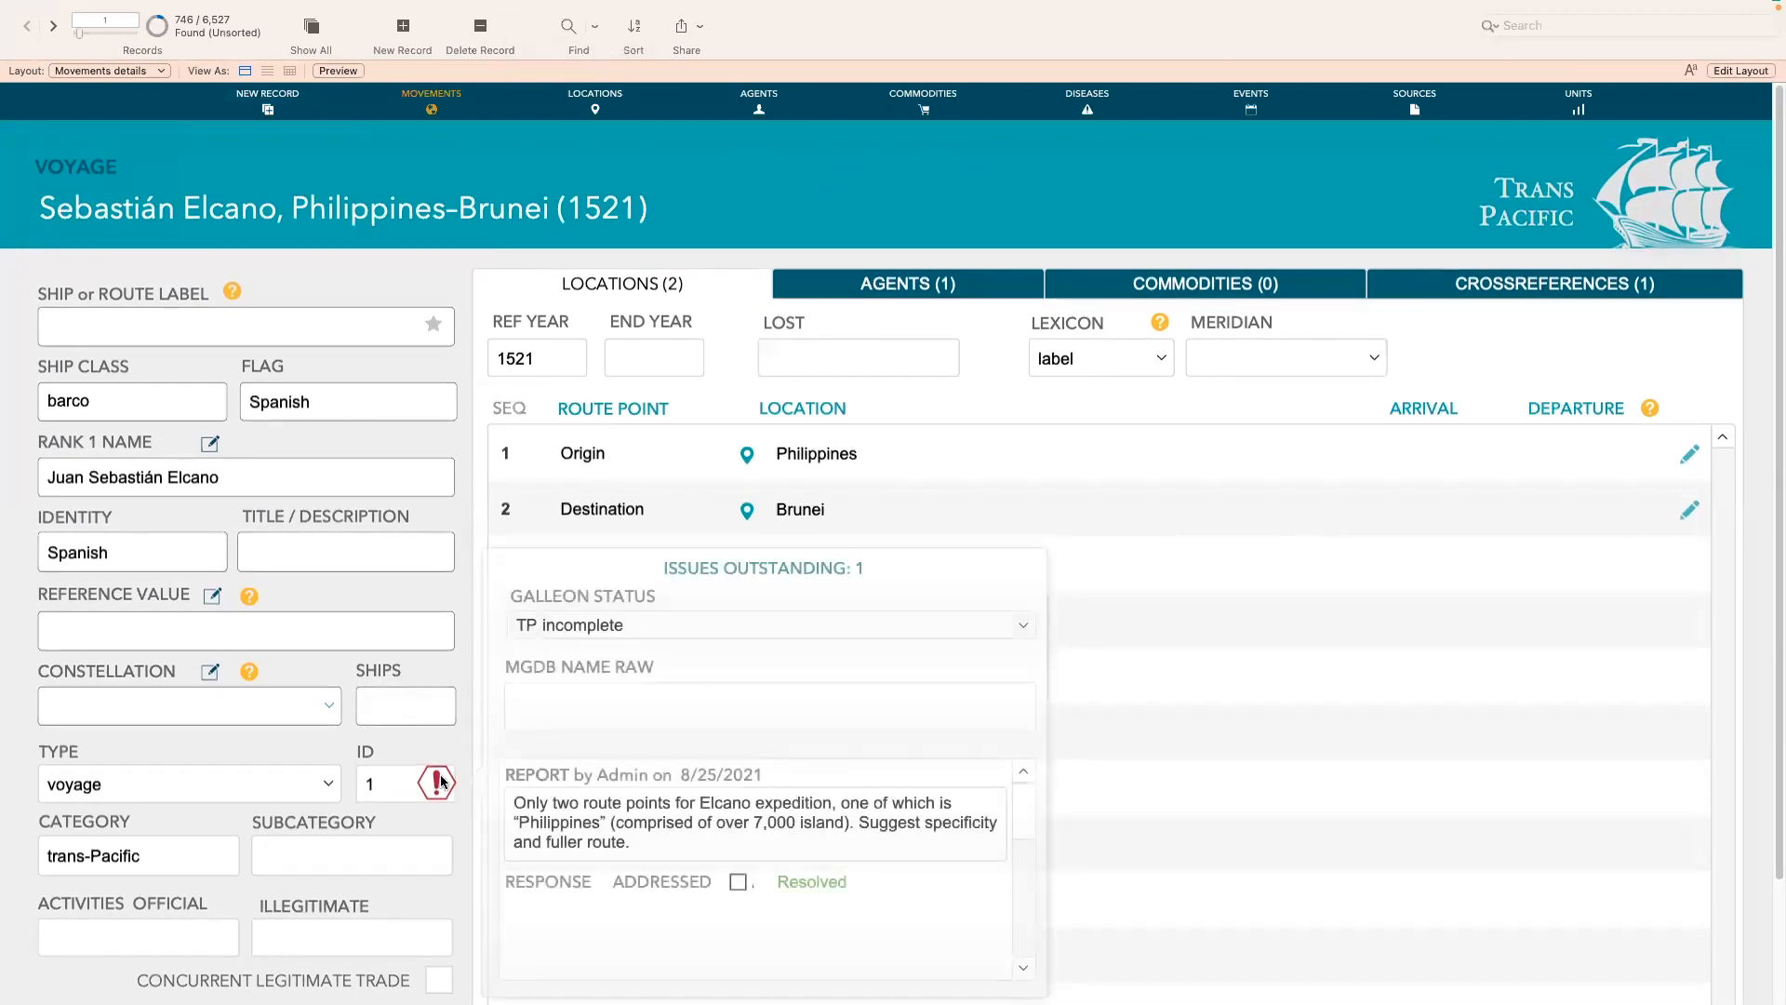
{"action": "left_click", "coordinate": [755, 177]}
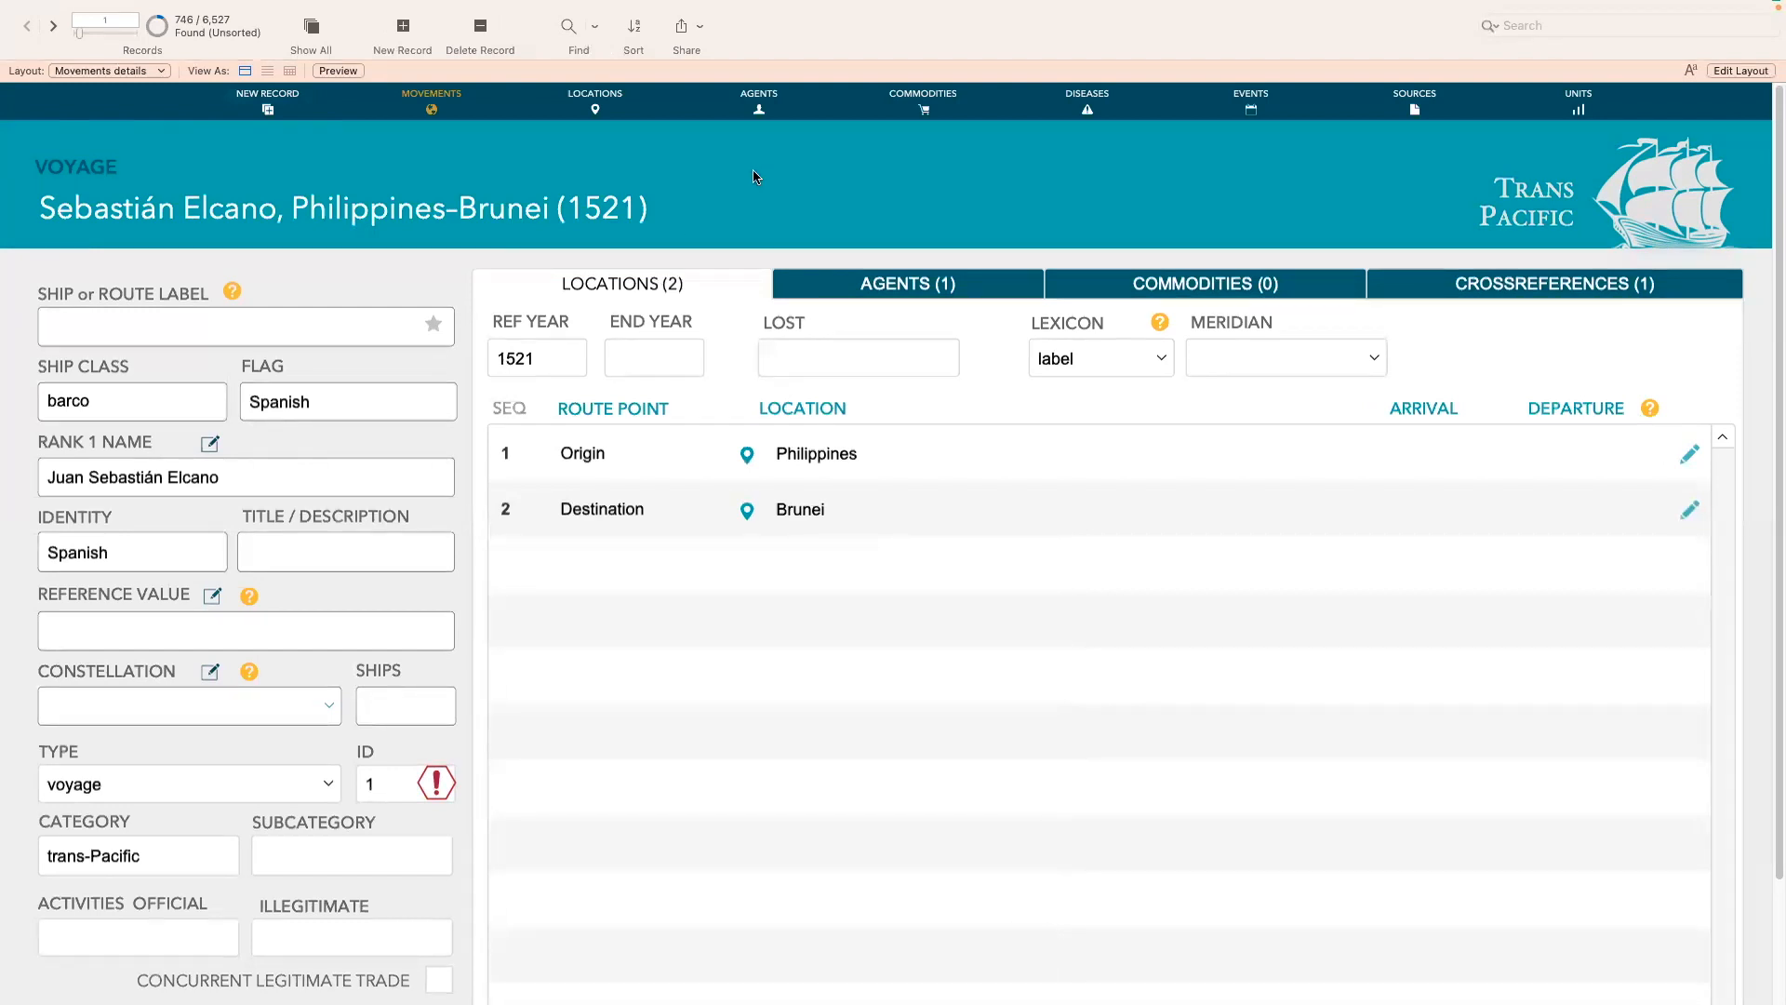
Switch to the Issues Details layout of the issue reports.
{"action": "left_click", "coordinate": [155, 71]}
{"action": "mouse_move", "coordinate": [113, 362]}
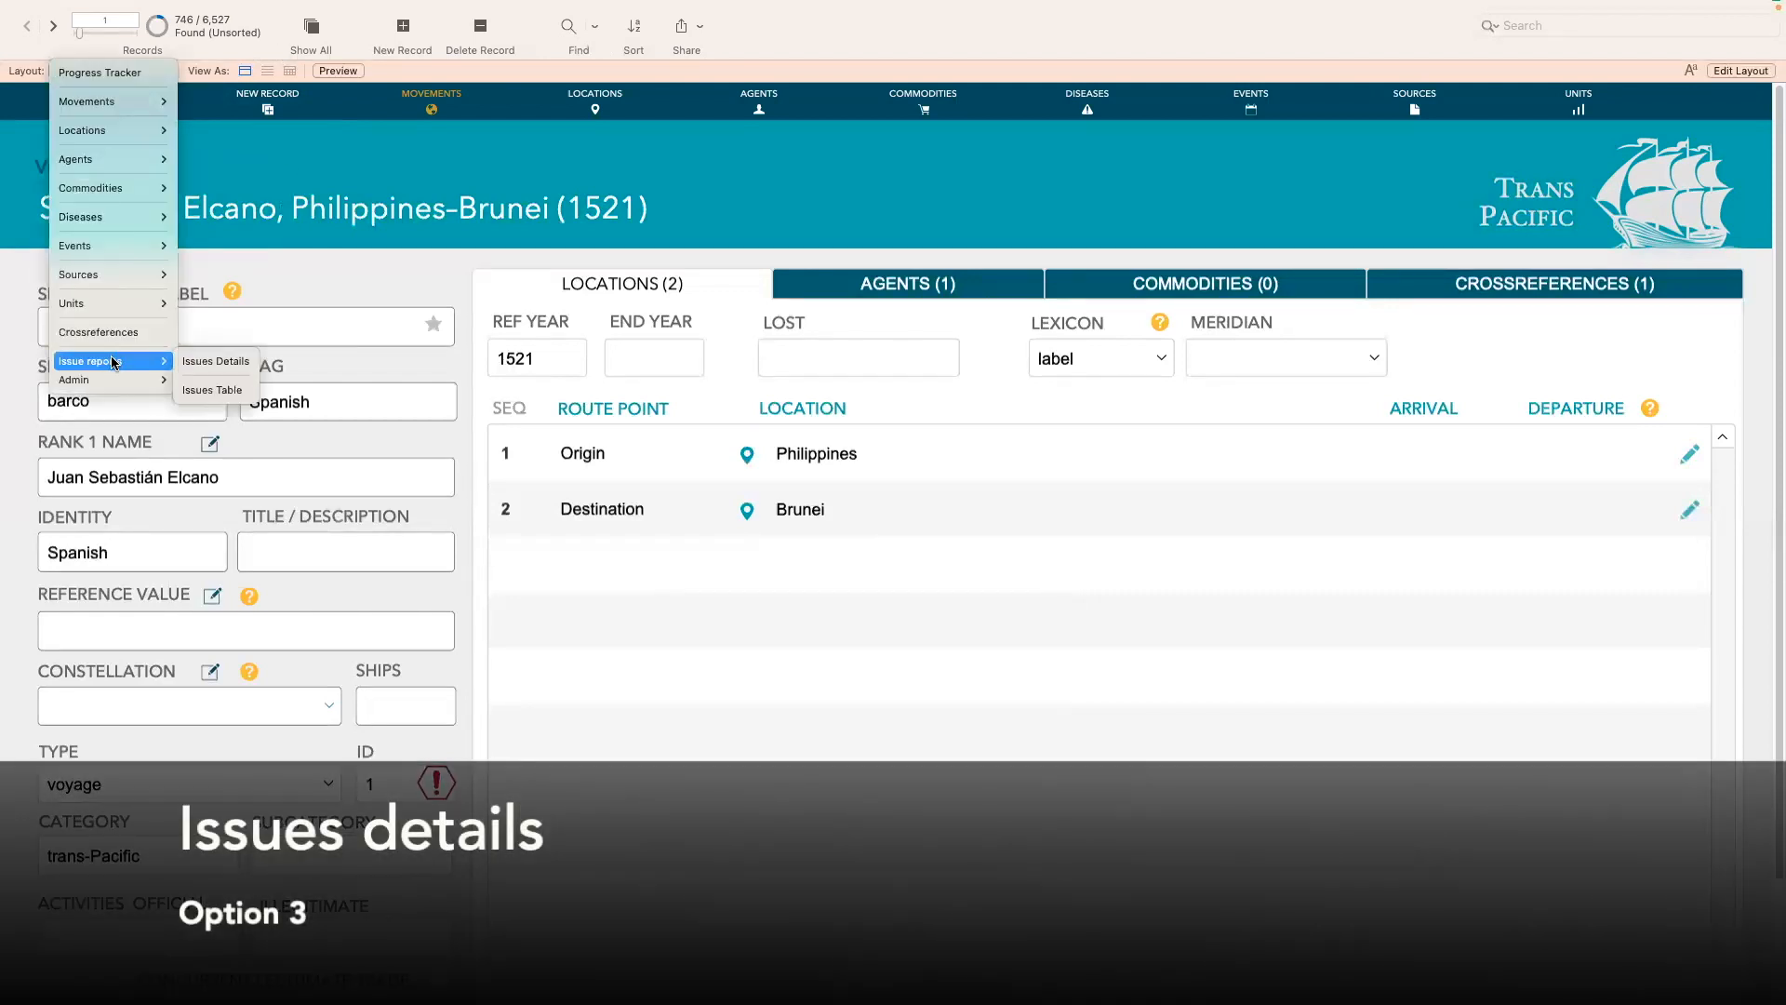
{"action": "left_click", "coordinate": [211, 362]}
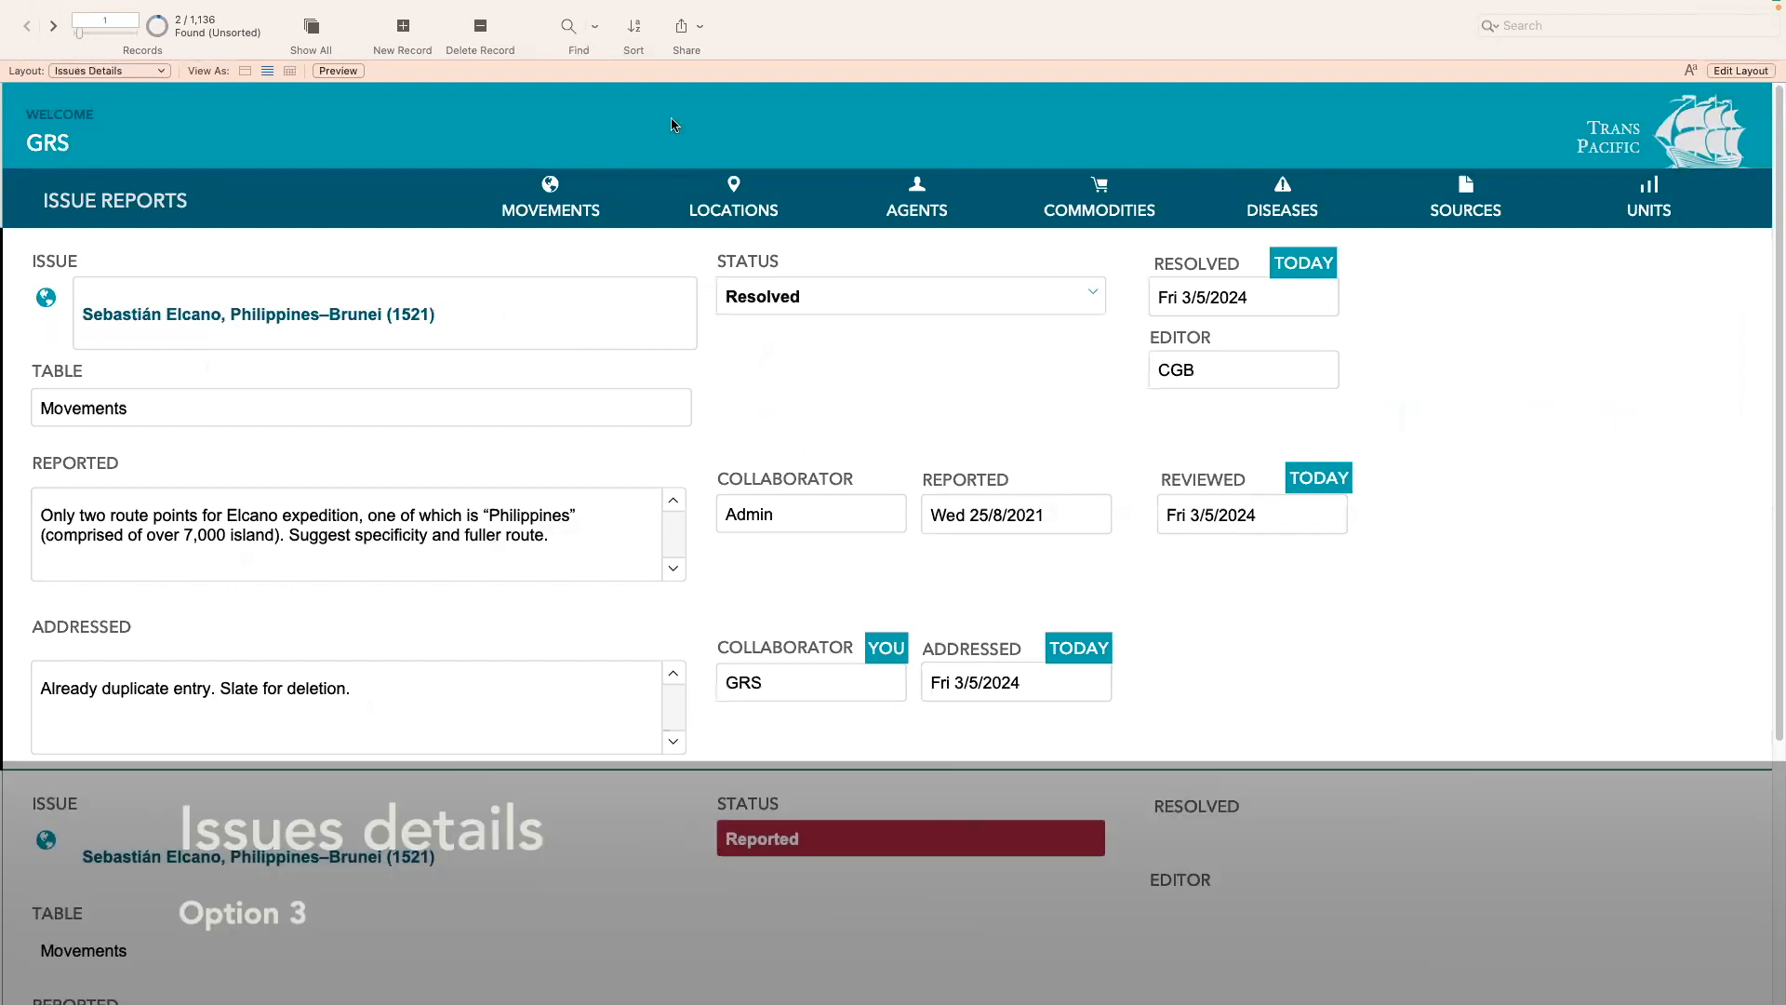
Find all issue reports whose Table is Movements and look over the resulting records.
{"action": "left_click", "coordinate": [567, 27]}
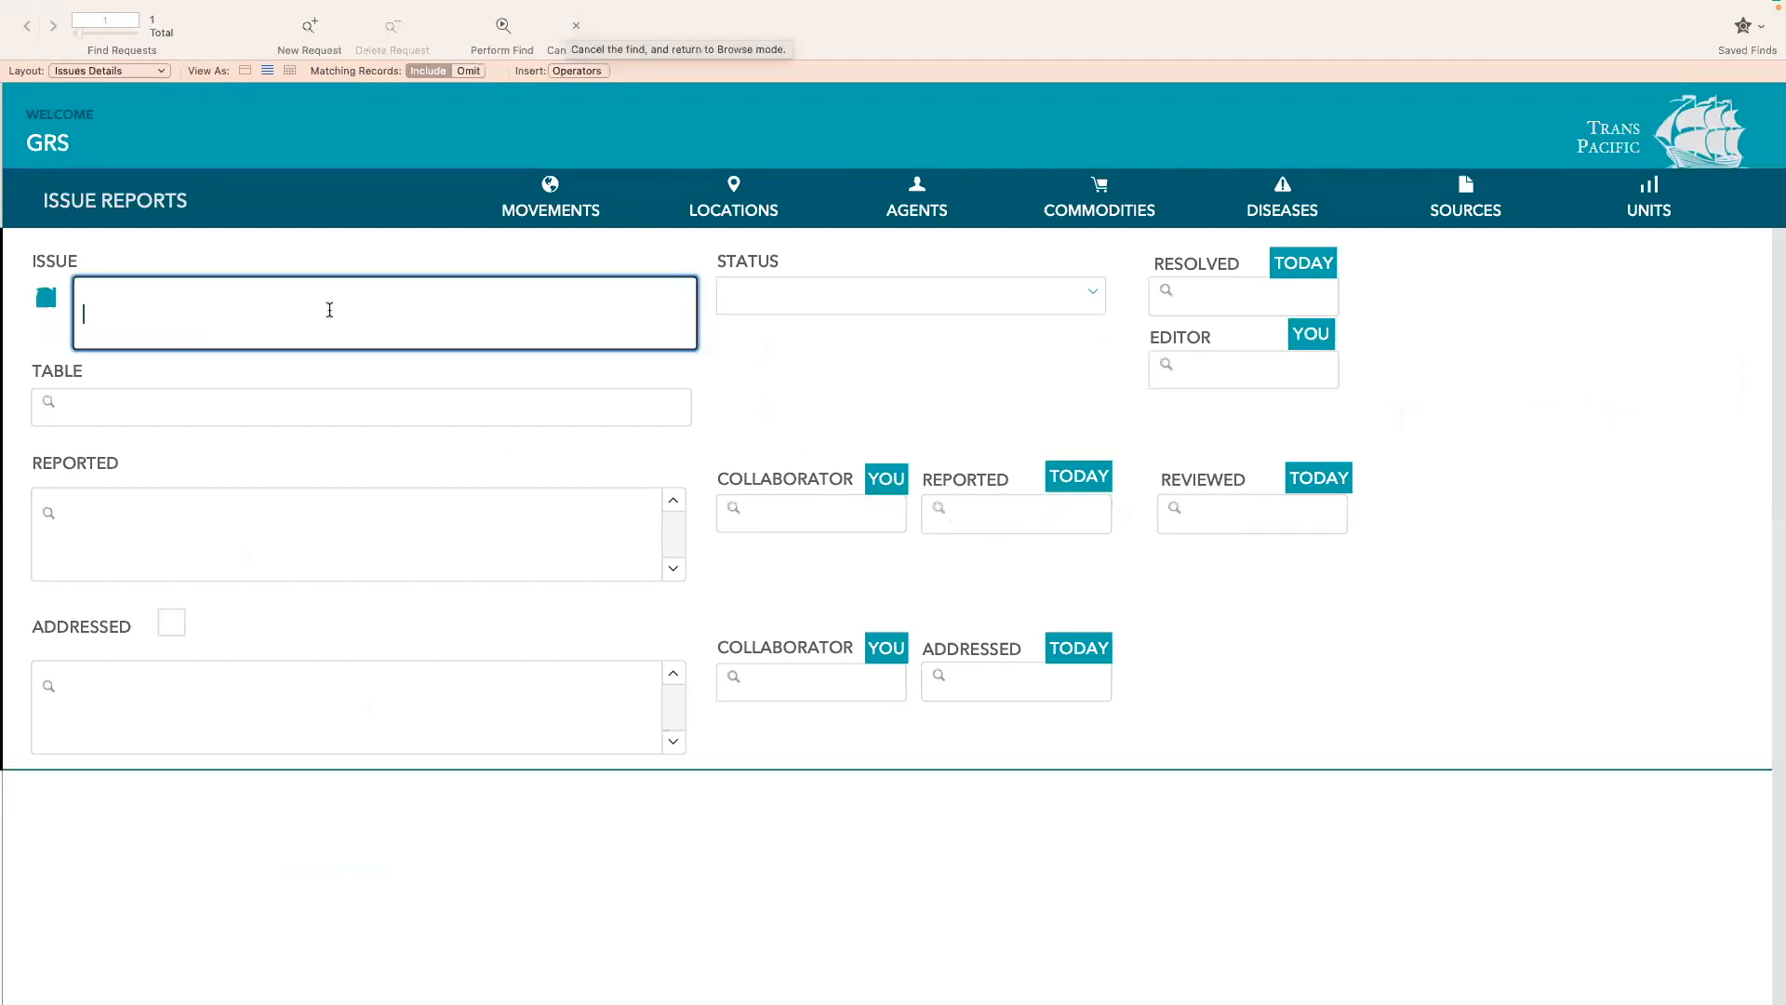
{"action": "left_click", "coordinate": [178, 410]}
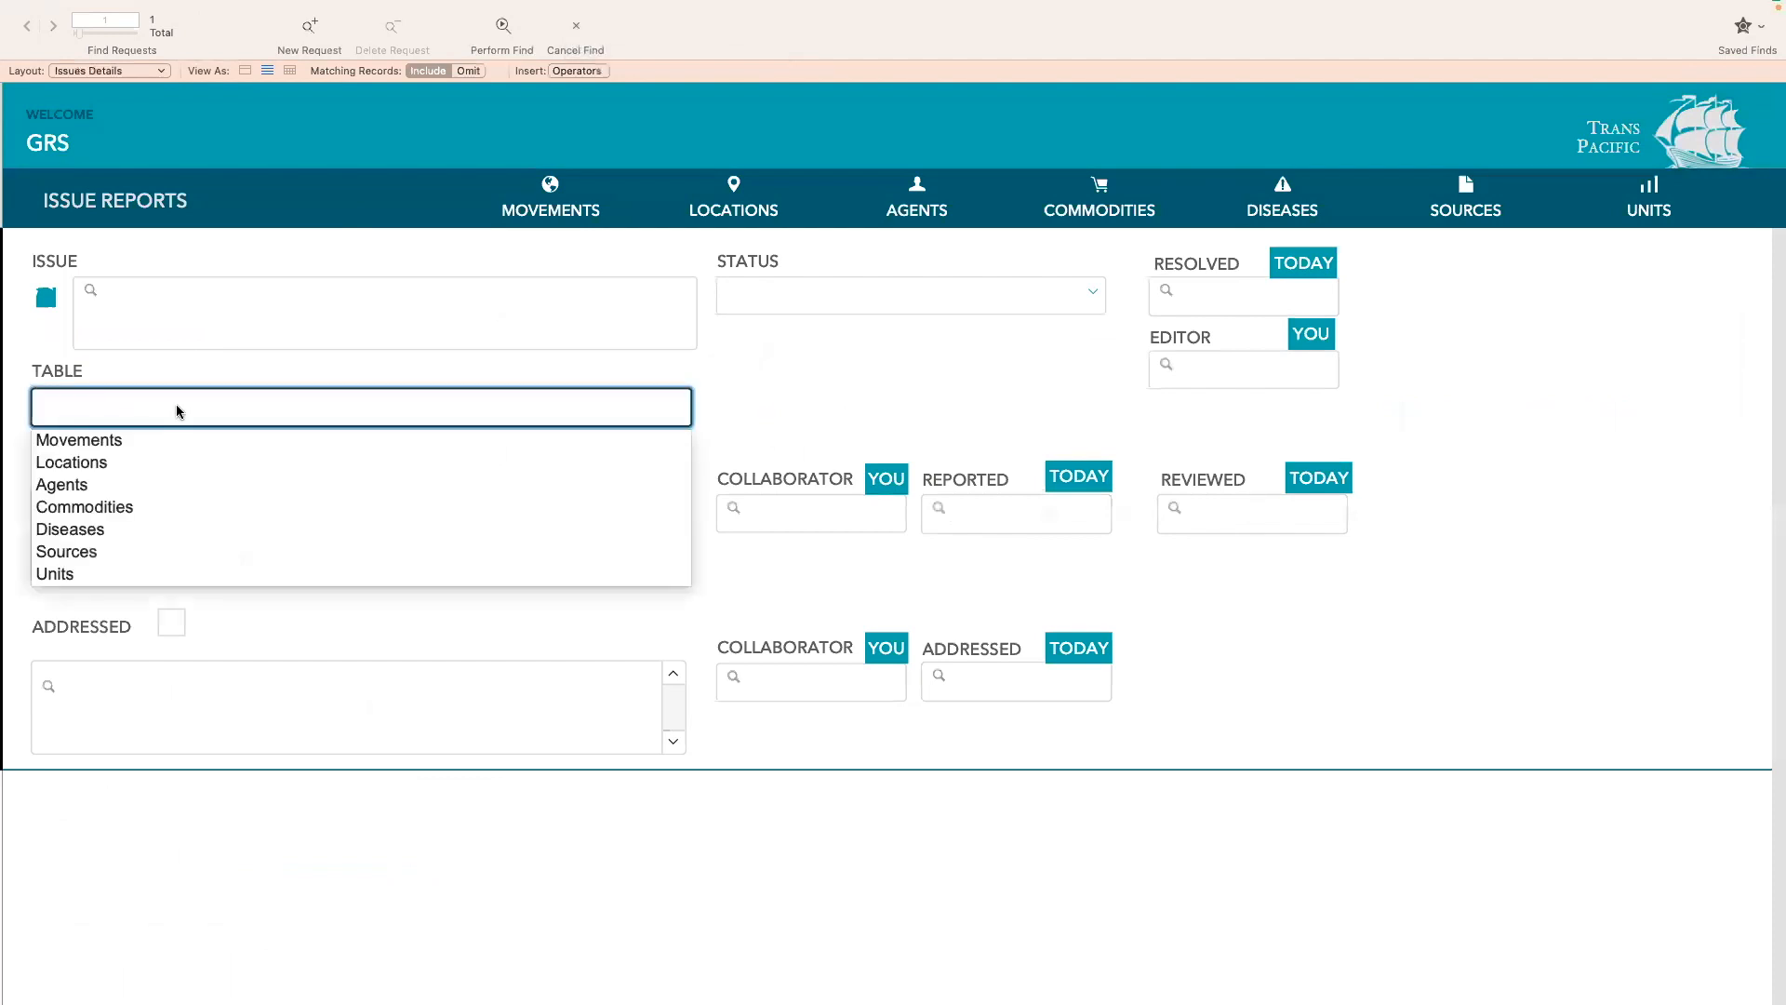
{"action": "left_click", "coordinate": [124, 443]}
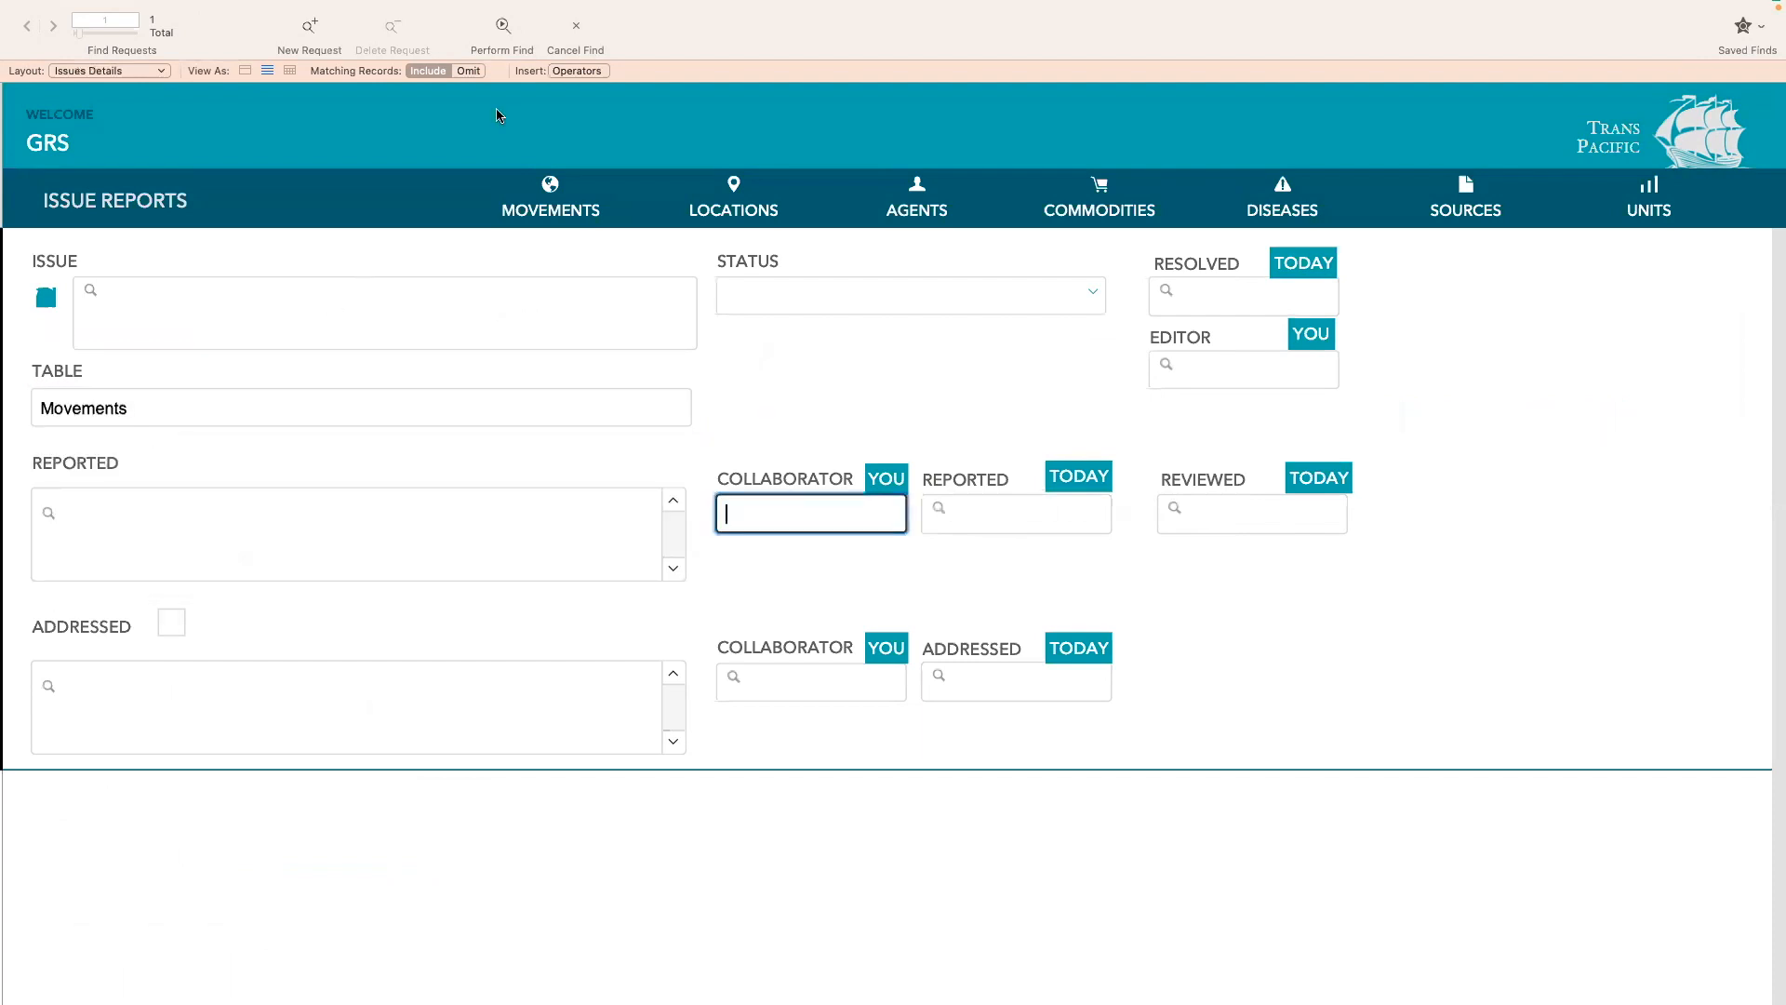
{"action": "left_click", "coordinate": [505, 28]}
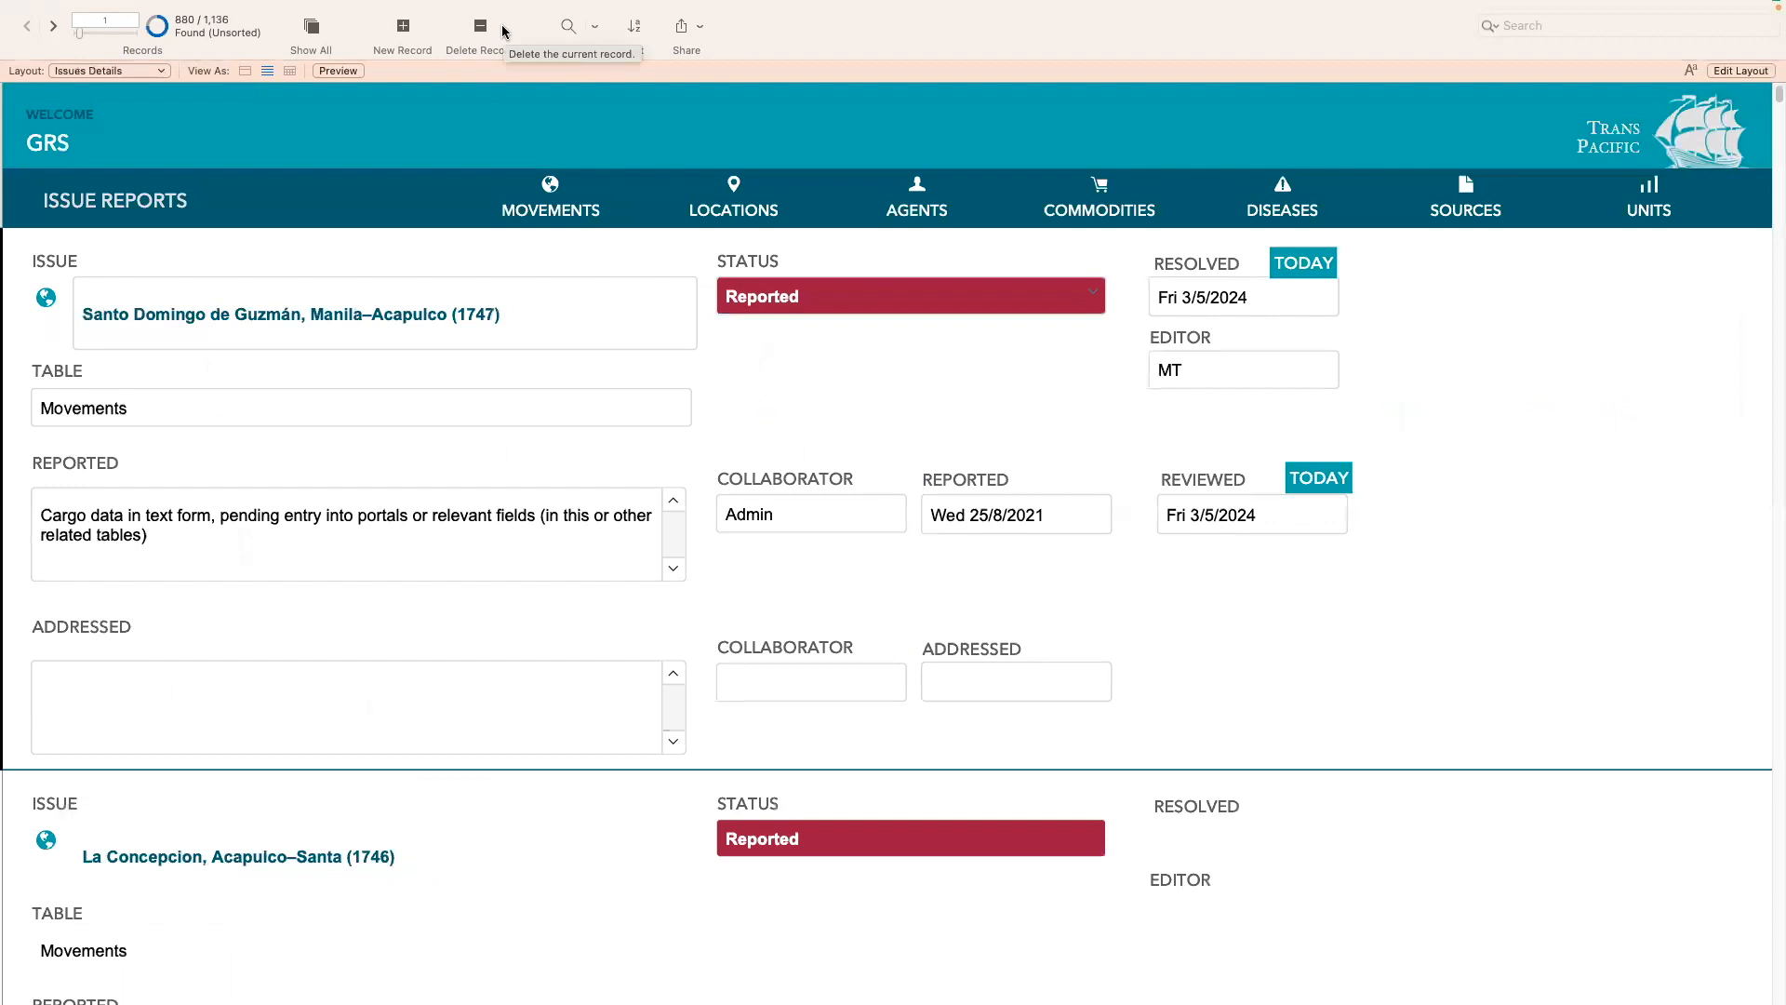
{"action": "scroll", "coordinate": [500, 206], "scroll_direction": "down", "scroll_amount": 5}
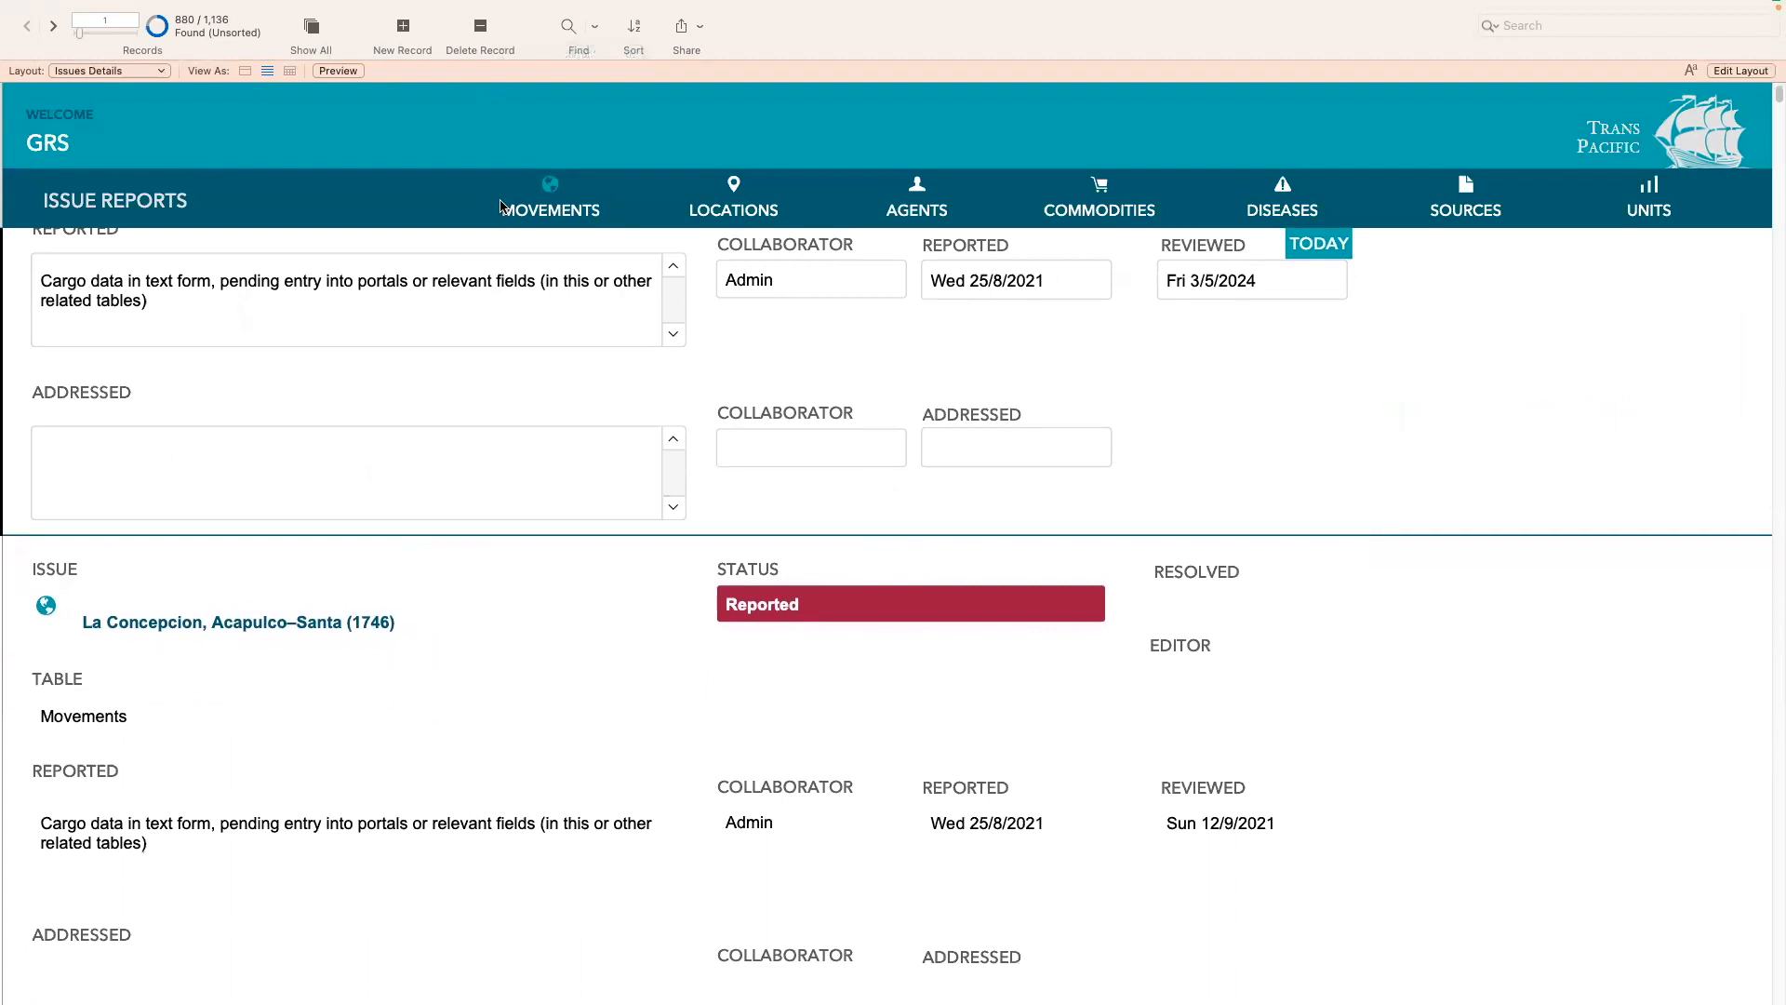
{"action": "scroll", "coordinate": [499, 206], "scroll_direction": "up", "scroll_amount": 5}
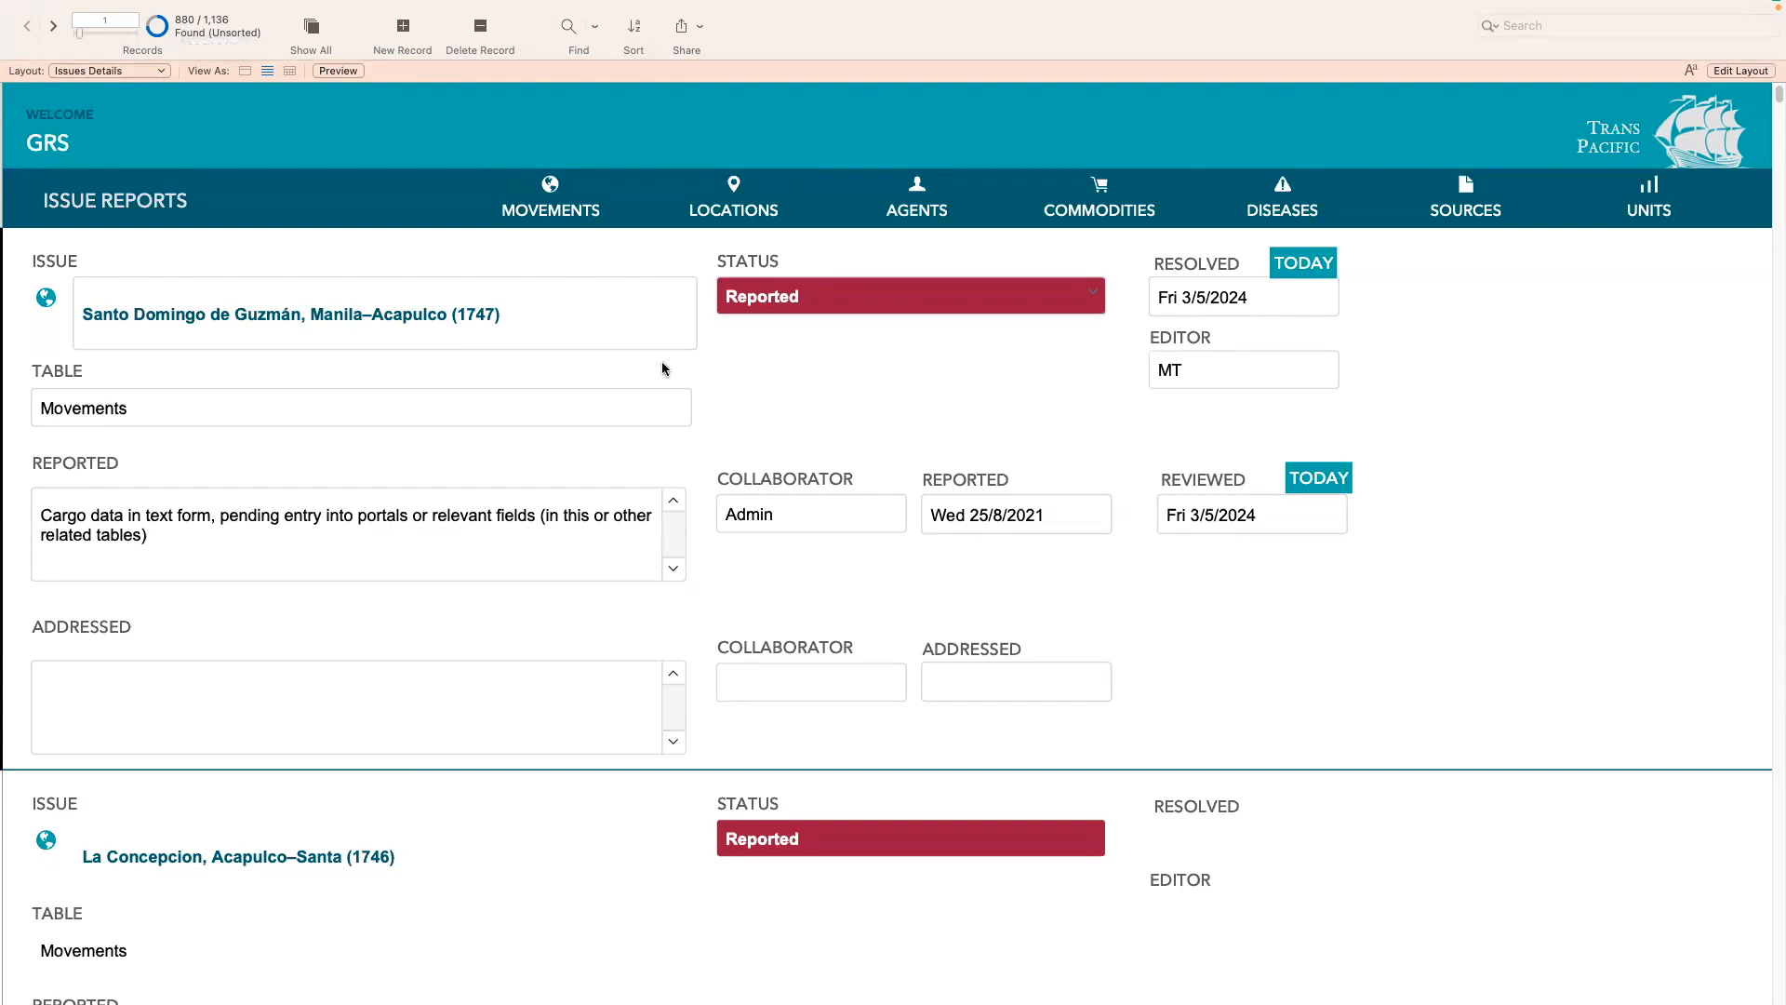
{"action": "left_click", "coordinate": [124, 72]}
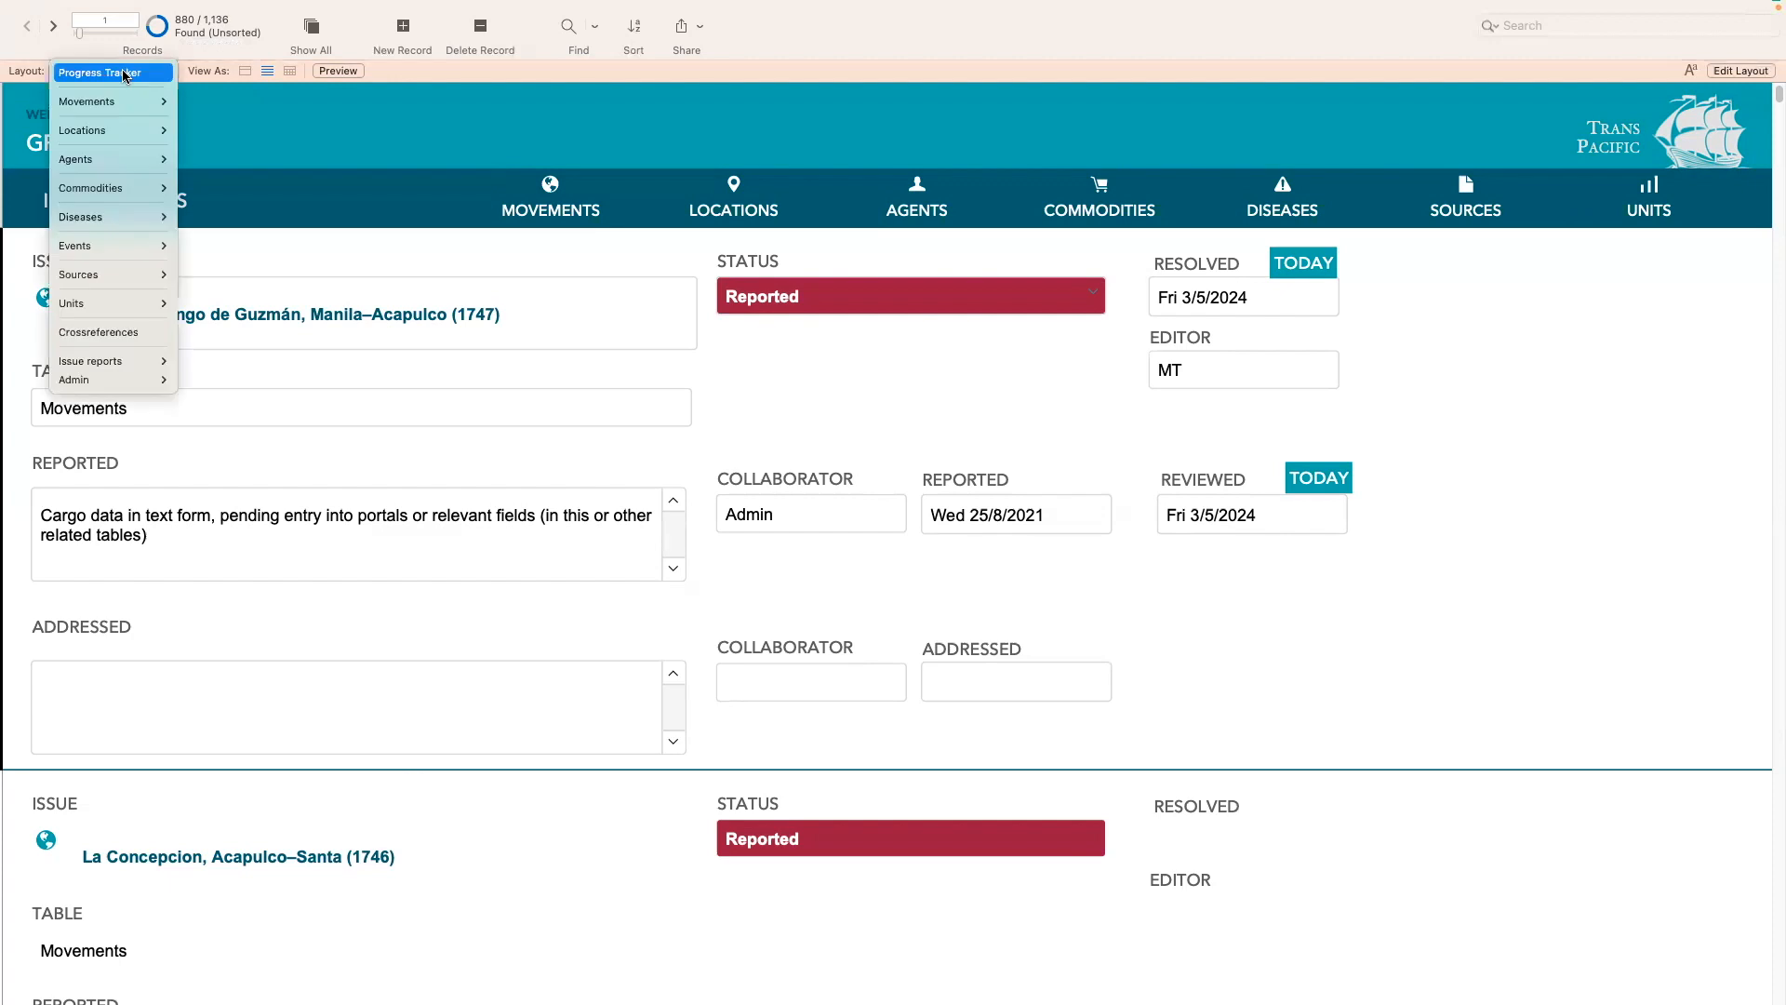
{"action": "mouse_move", "coordinate": [136, 362]}
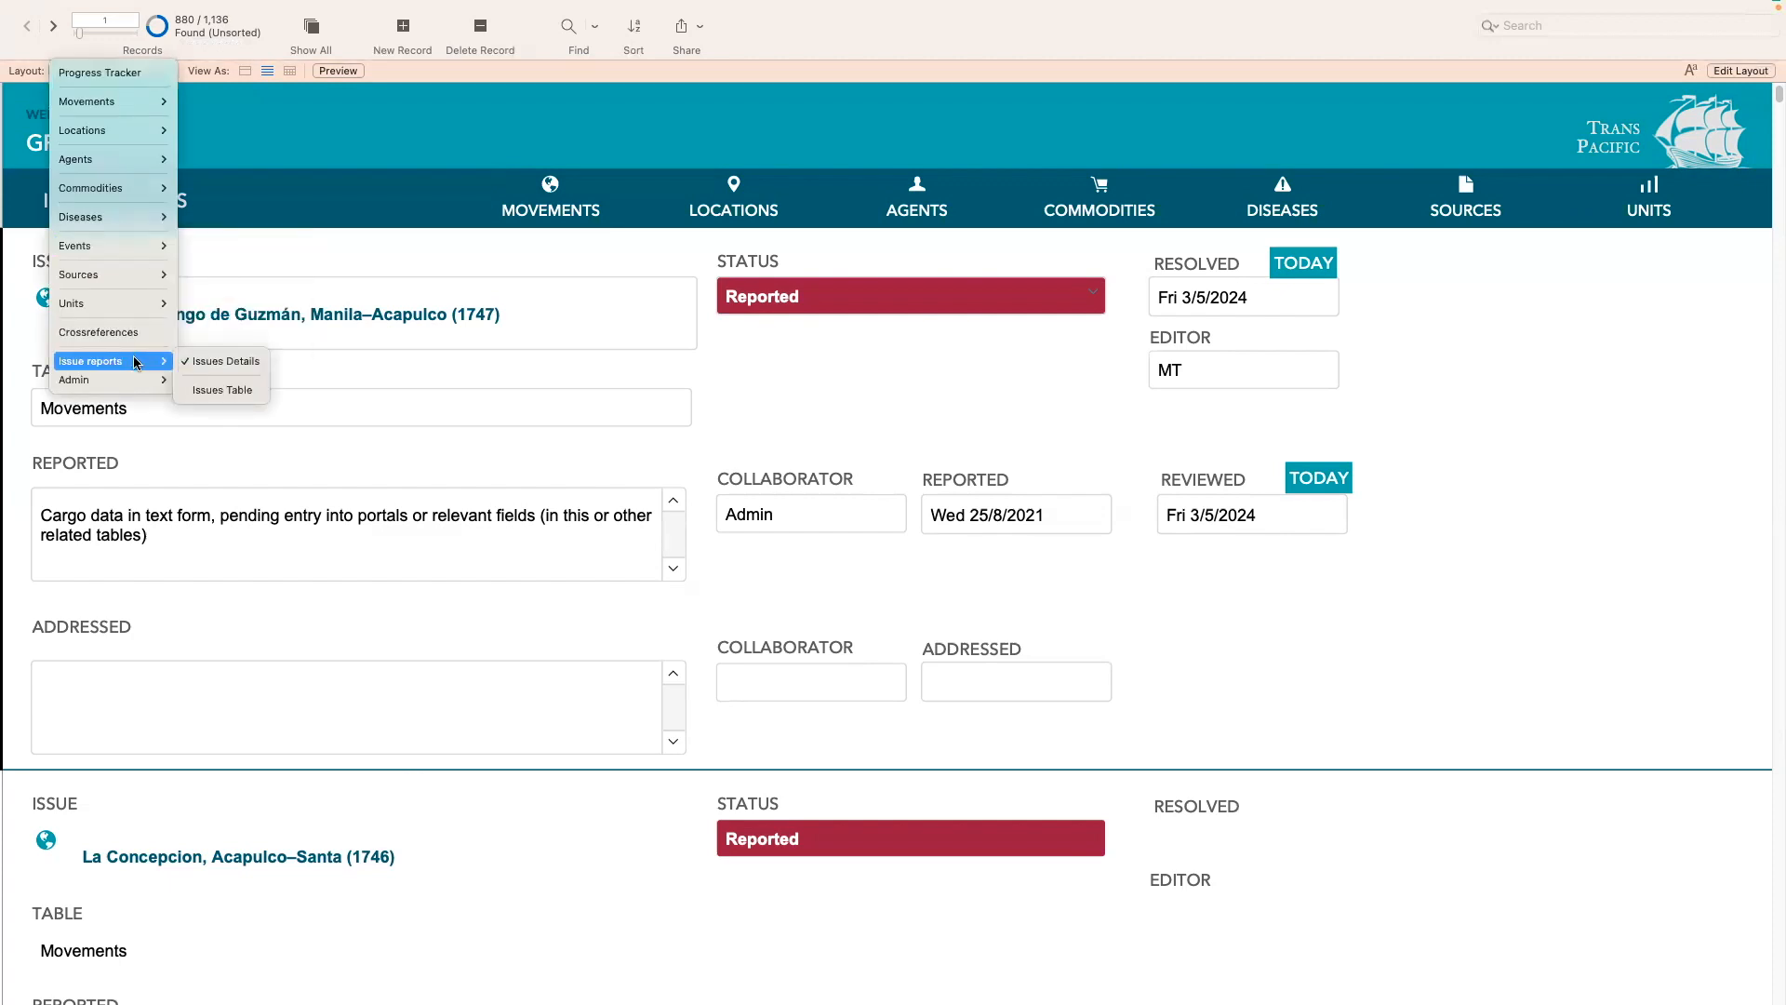
{"action": "left_click", "coordinate": [391, 244]}
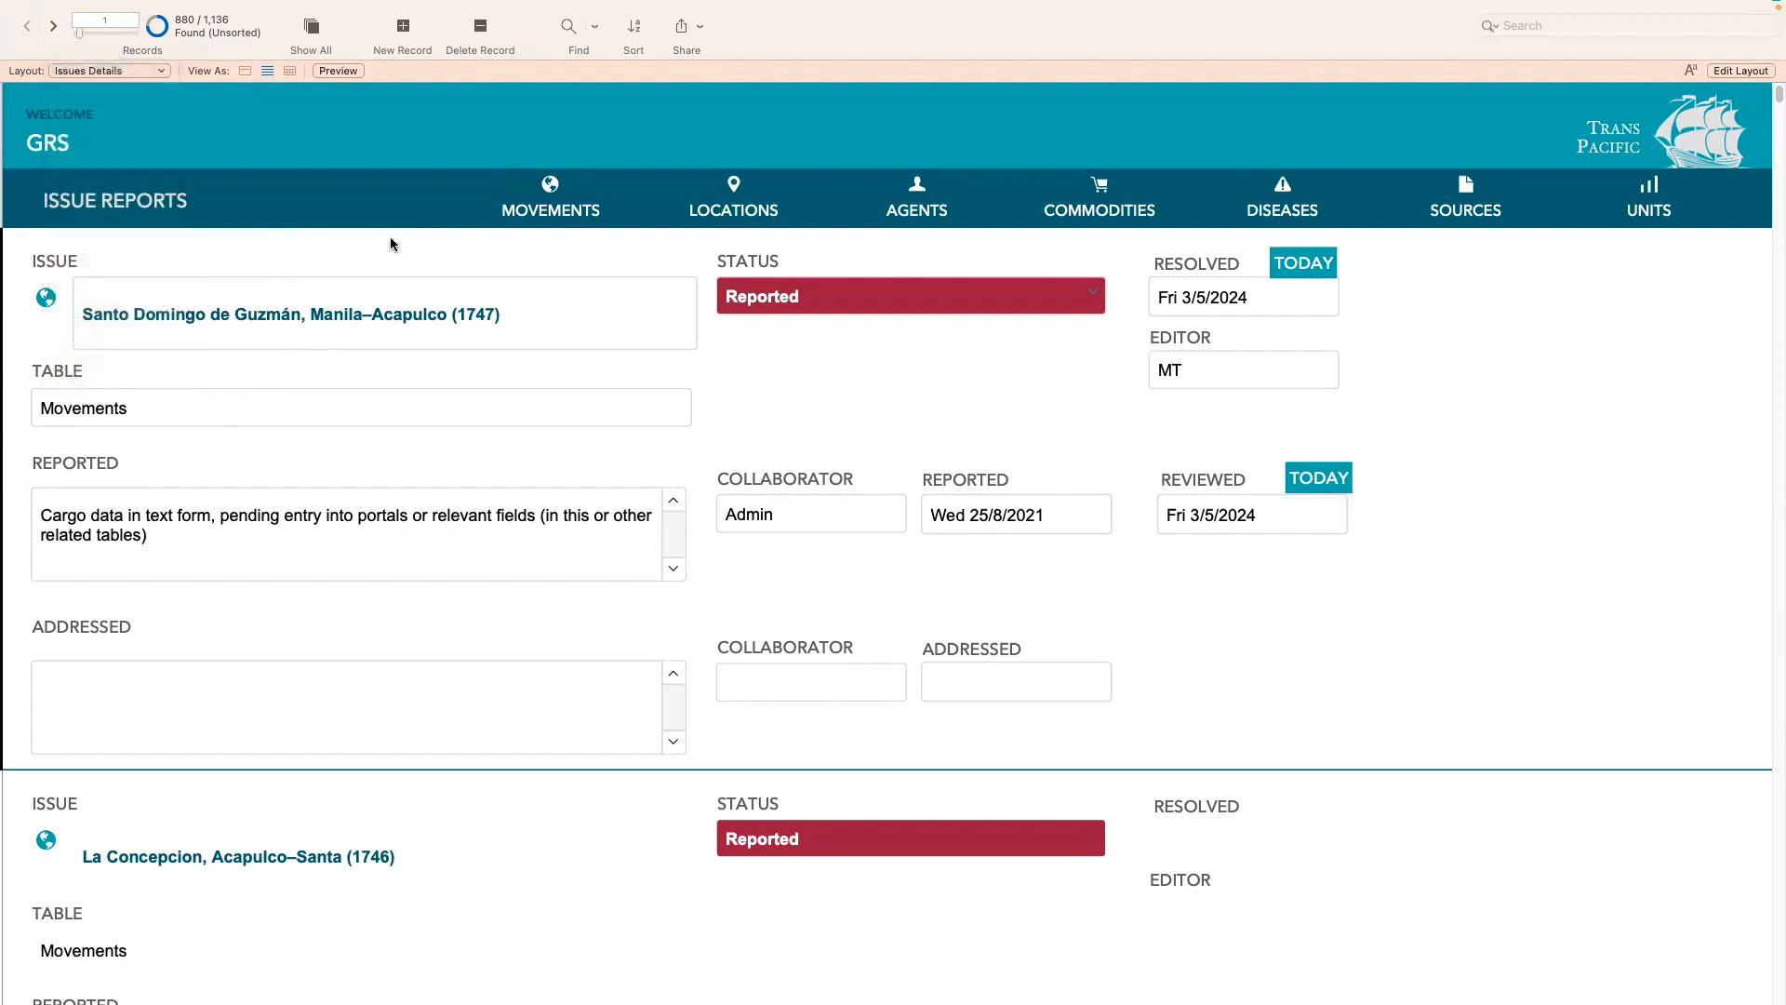
{"action": "left_click", "coordinate": [140, 72]}
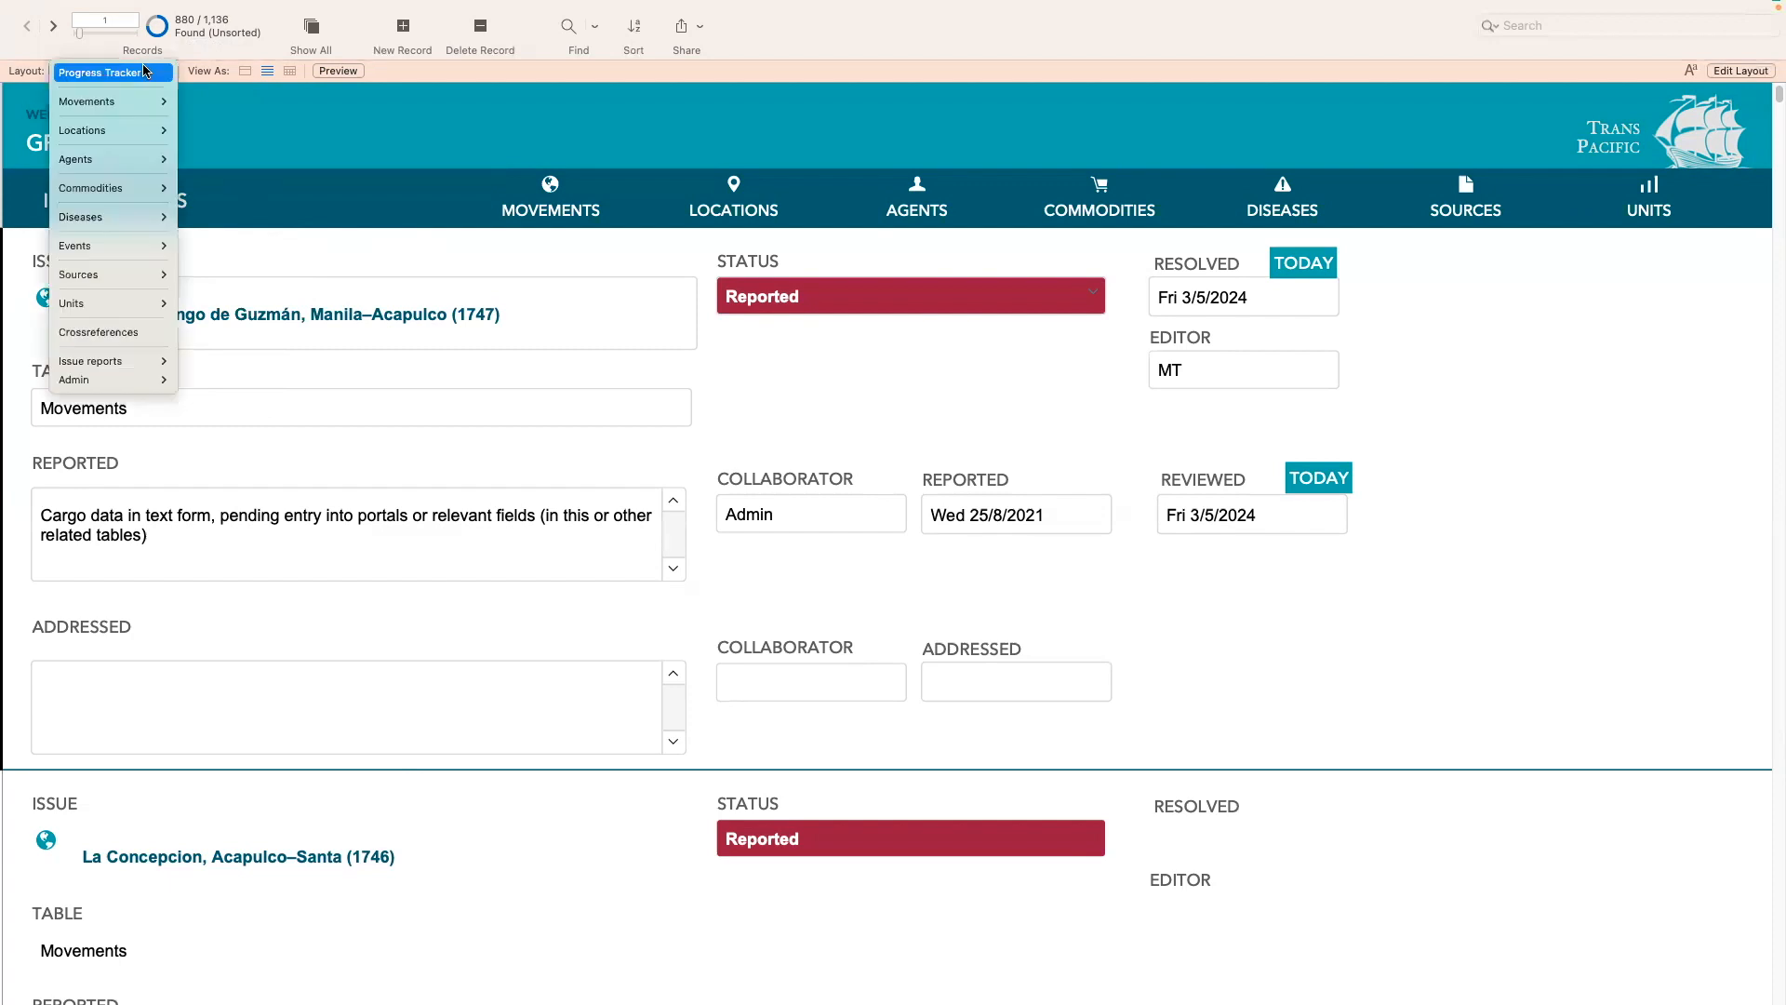
{"action": "left_click", "coordinate": [516, 228]}
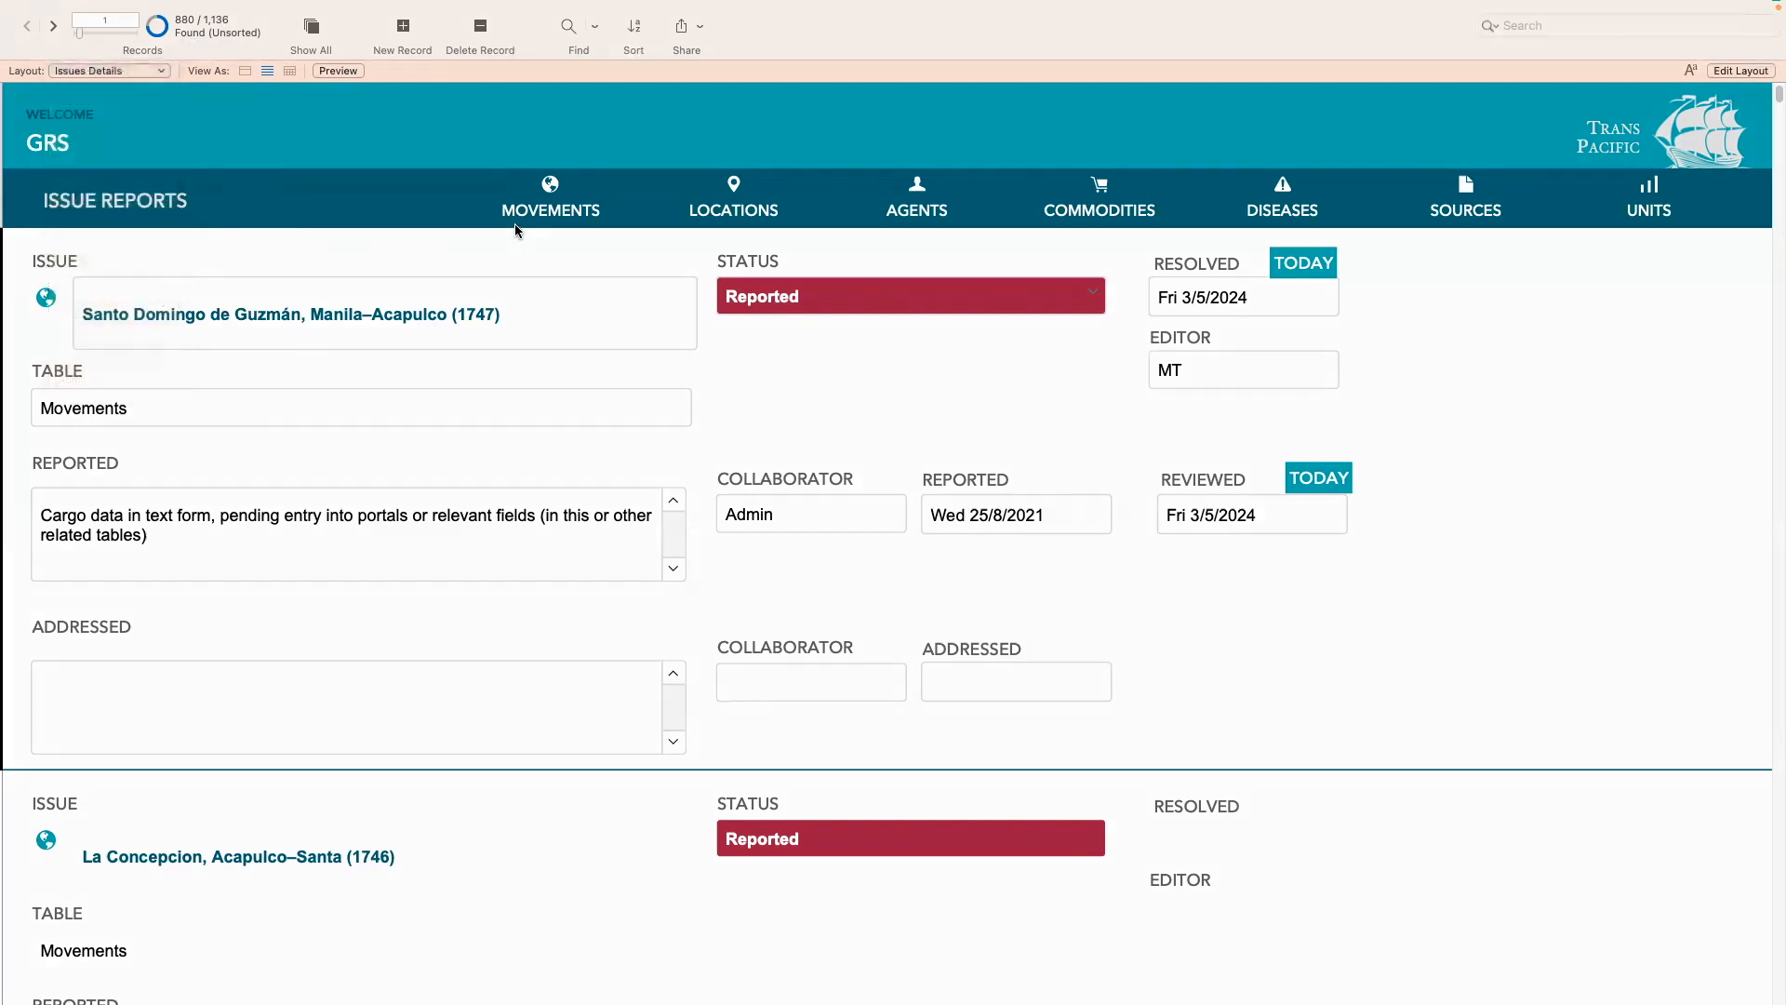